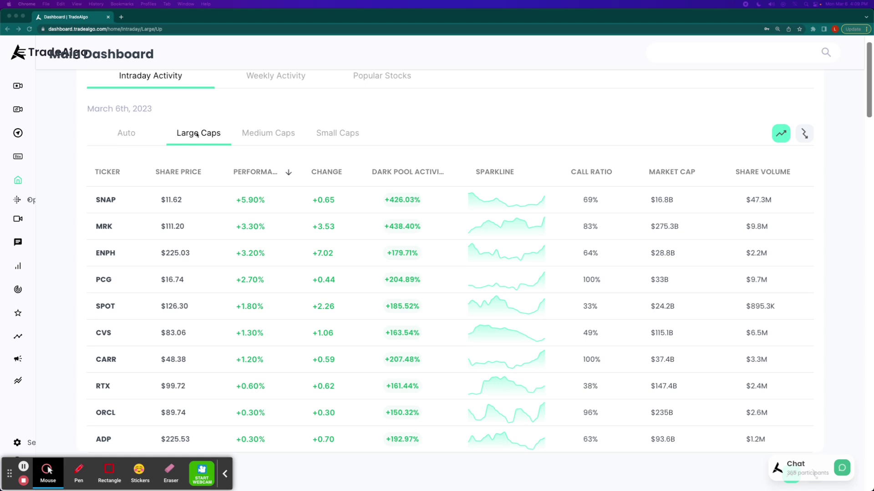
Step: Cycle the board through Medium and Small Caps, then show Trending Down for Medium and Large Caps
left_click(257, 132)
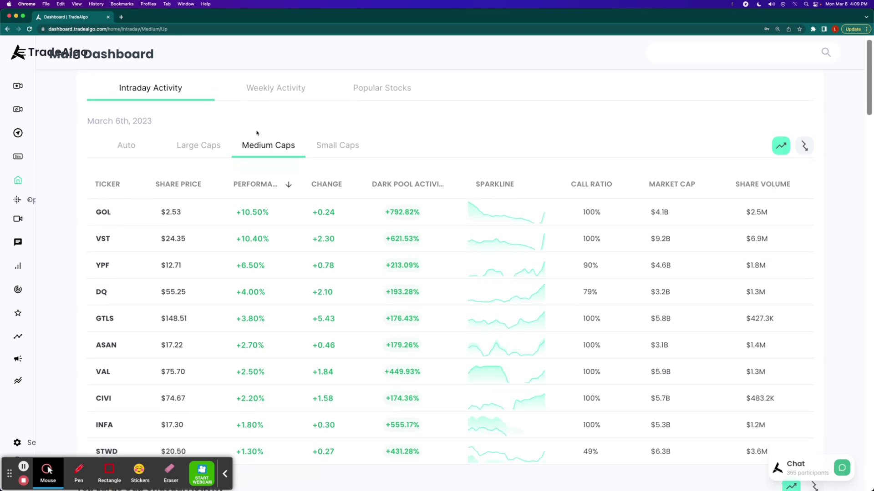
scroll(256, 133, "down", 1)
left_click(337, 134)
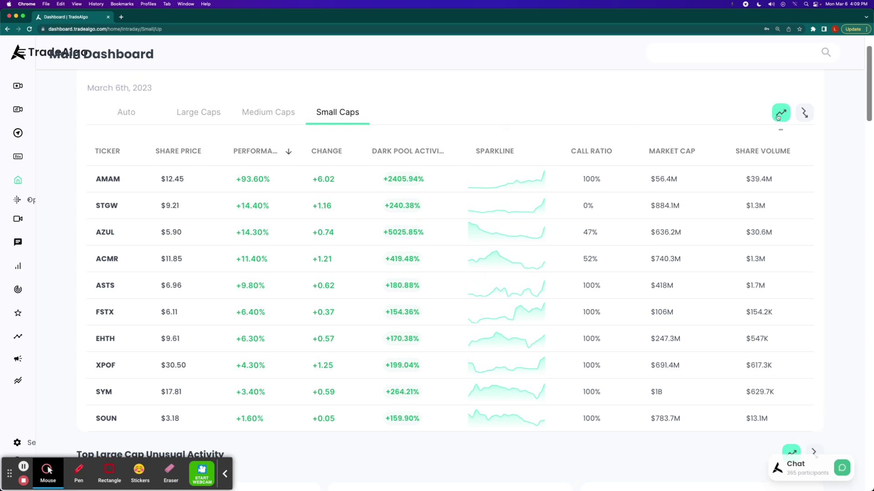
left_click(805, 113)
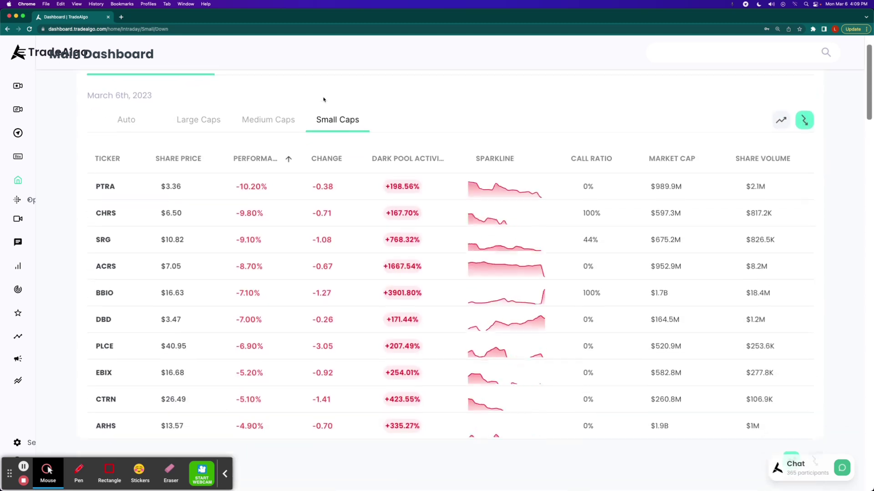
left_click(265, 117)
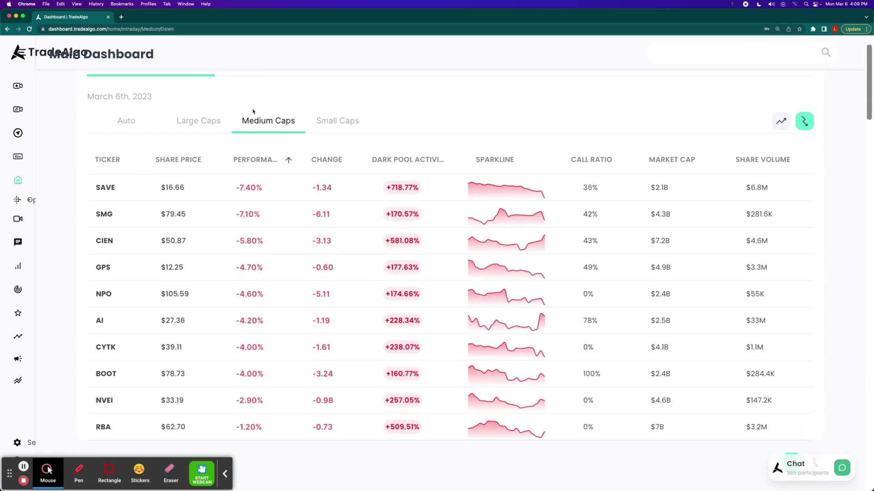
left_click(199, 123)
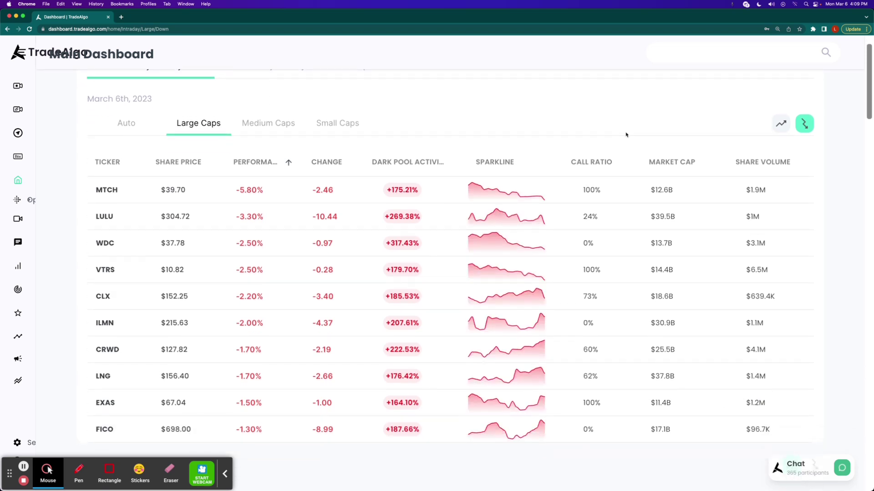
Step: Show large-cap gainers, box SNAP's row, +426.03% dark pool and +5.90% performance, then clear
left_click(781, 124)
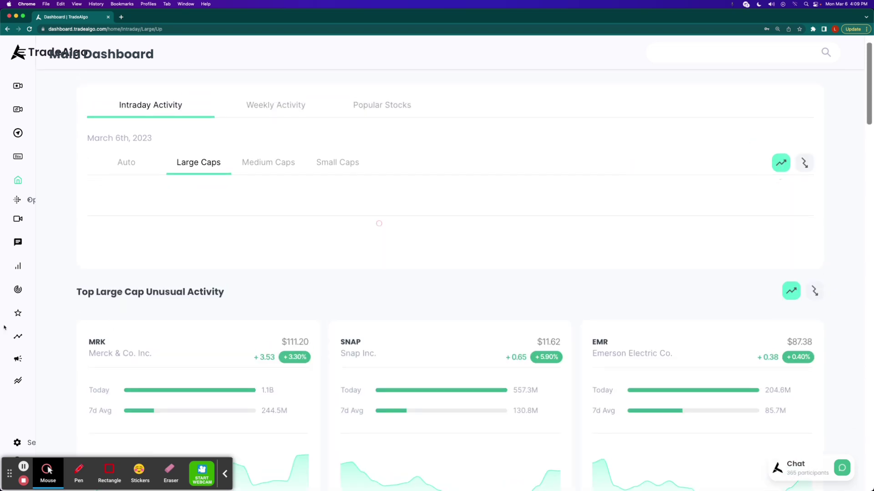
left_click(110, 470)
left_click_drag(71, 200, 827, 256)
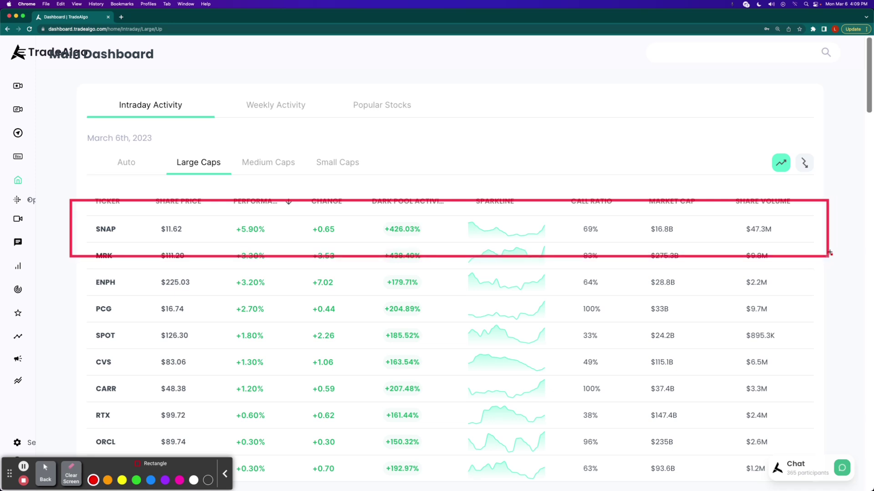
left_click_drag(374, 217, 427, 238)
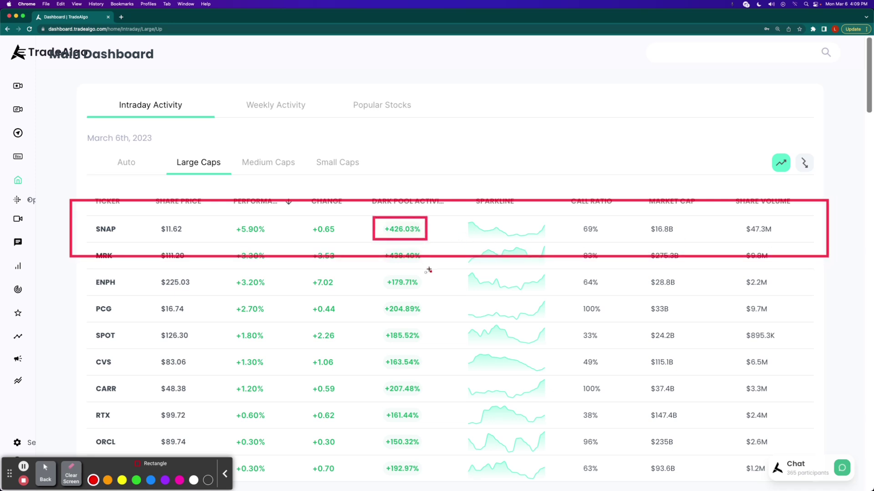
left_click_drag(223, 218, 279, 244)
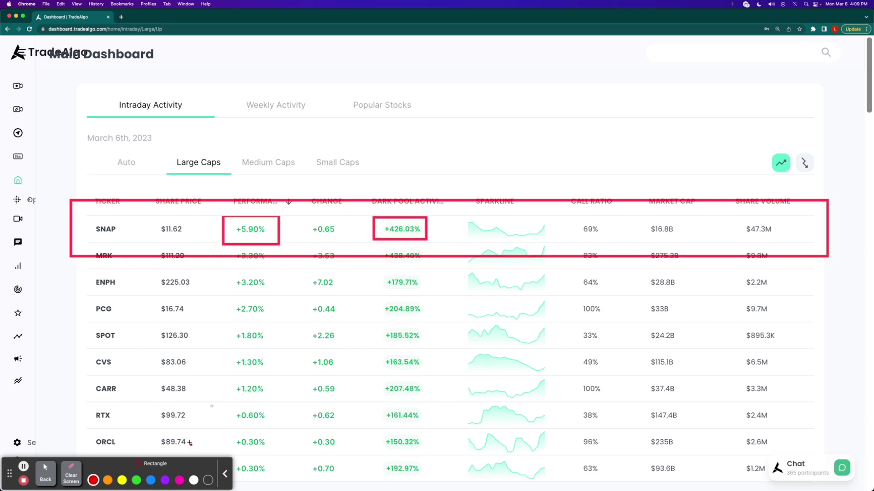
left_click(69, 472)
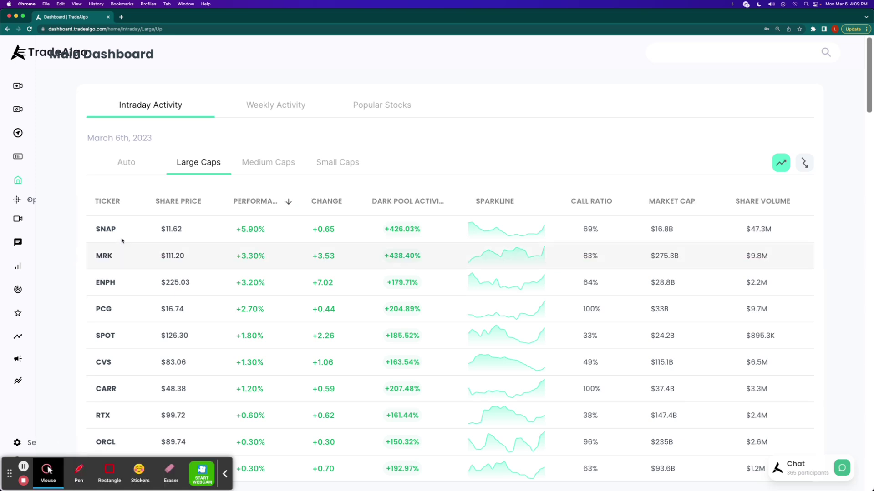
Step: On SNAP's page, measure the 11.11% morning rise and box today's volume versus the 7-day average
left_click(104, 229)
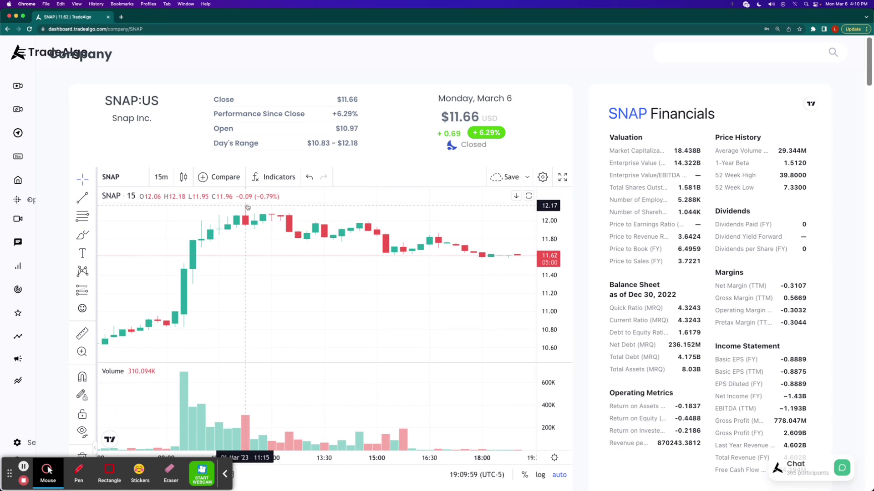
left_click(82, 334)
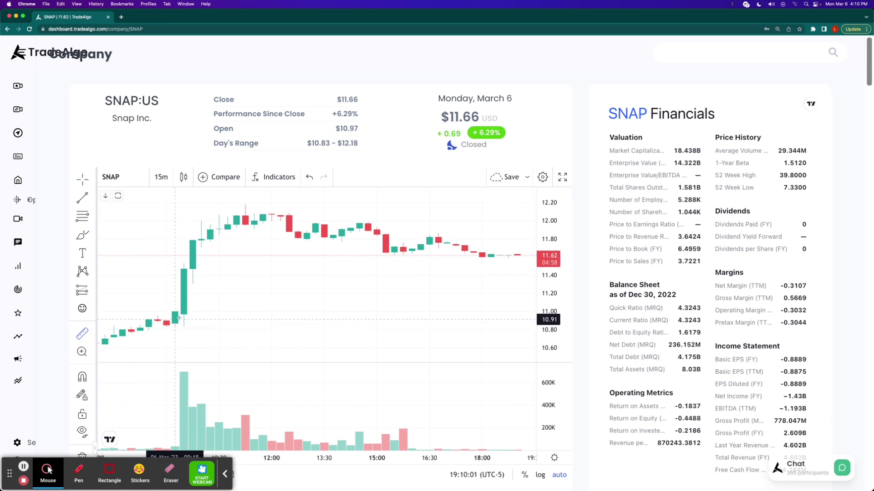
left_click(183, 316)
left_click(245, 205)
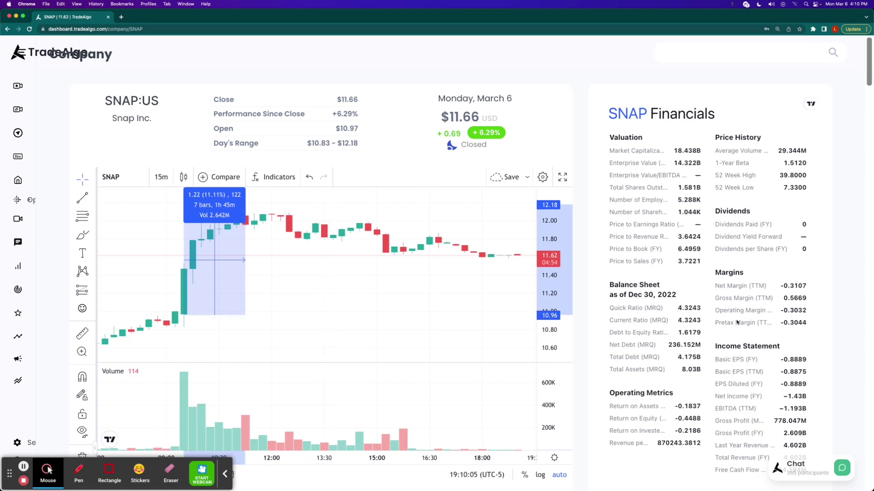
scroll(737, 322, "down", 10)
scroll(738, 323, "down", 5)
scroll(737, 322, "down", 5)
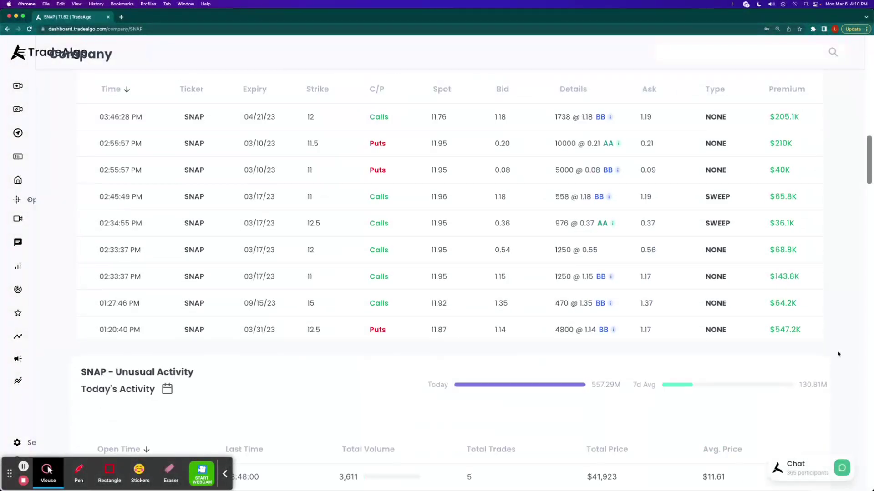
scroll(803, 366, "down", 2)
left_click(110, 471)
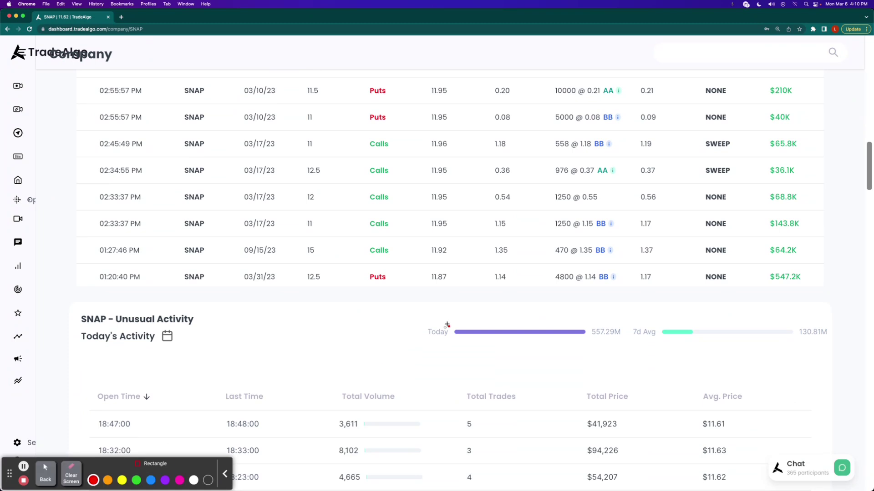
left_click_drag(413, 315, 844, 352)
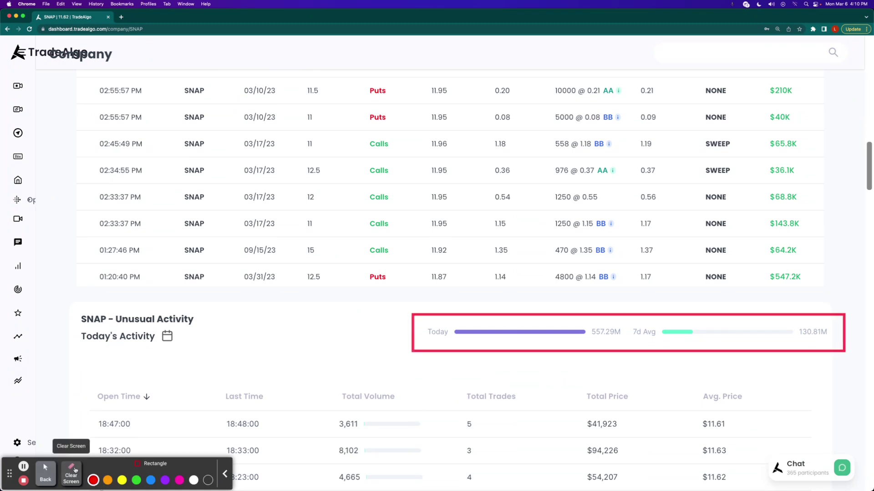
left_click(71, 475)
Step: Return to the large-cap board and bring the SNAP 11.5 call trade-idea screenshot onscreen
left_click(46, 469)
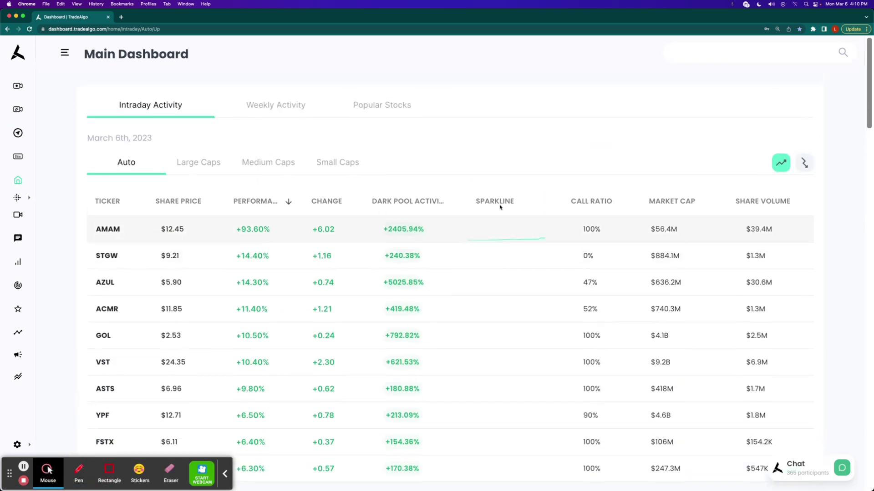
left_click(200, 164)
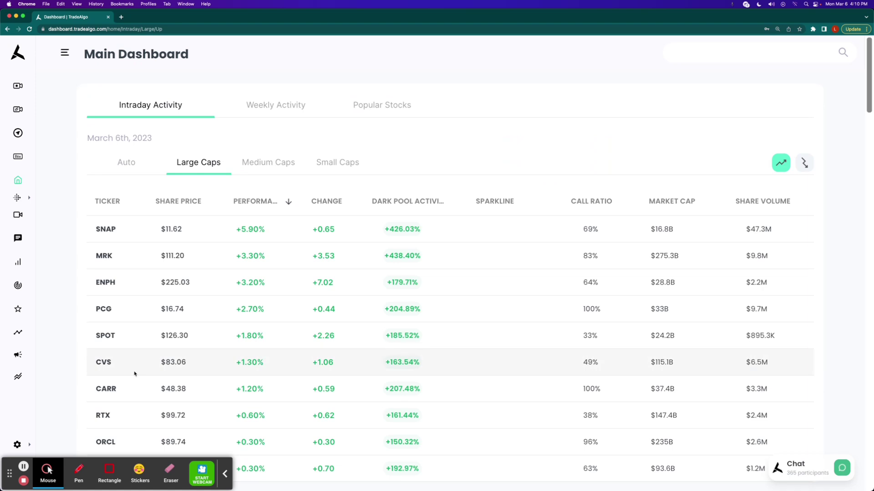
right_click(102, 442)
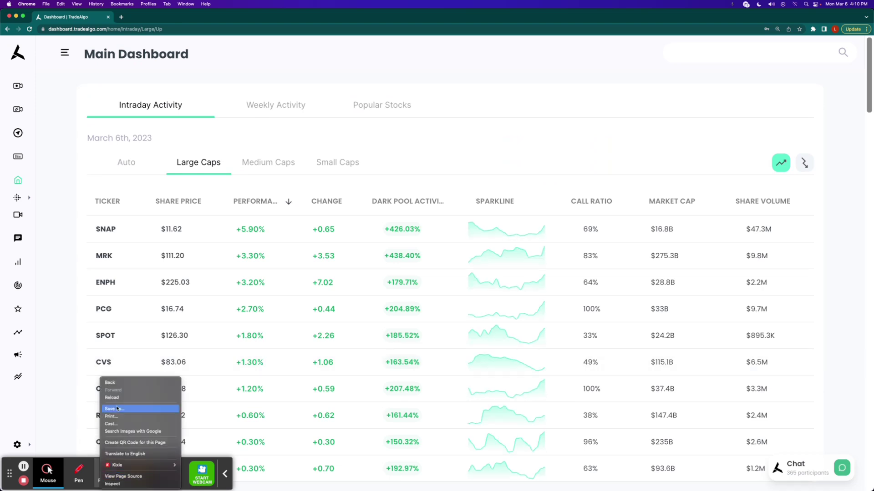
left_click(60, 389)
left_click_drag(0, 252, 243, 254)
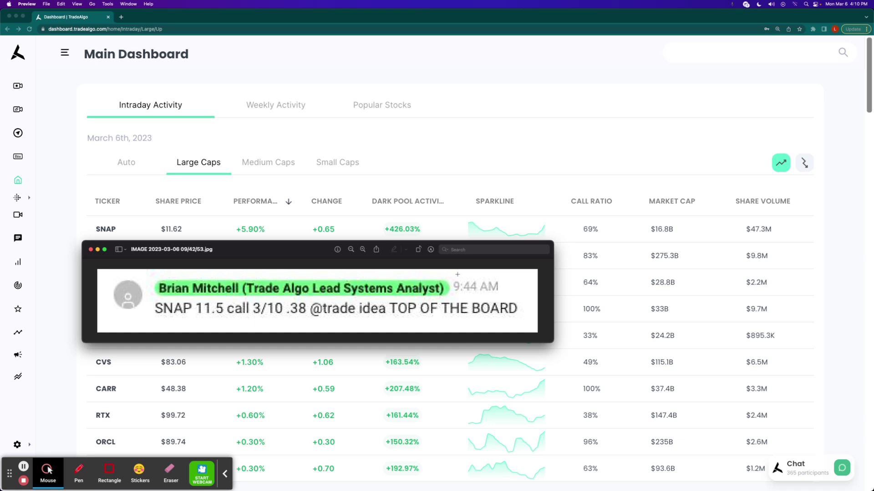
Step: Highlight the trade idea's 9:44 AM timestamp and 'TOP OF THE BOARD', then move it up
left_click_drag(446, 275, 509, 295)
left_click_drag(383, 298, 529, 318)
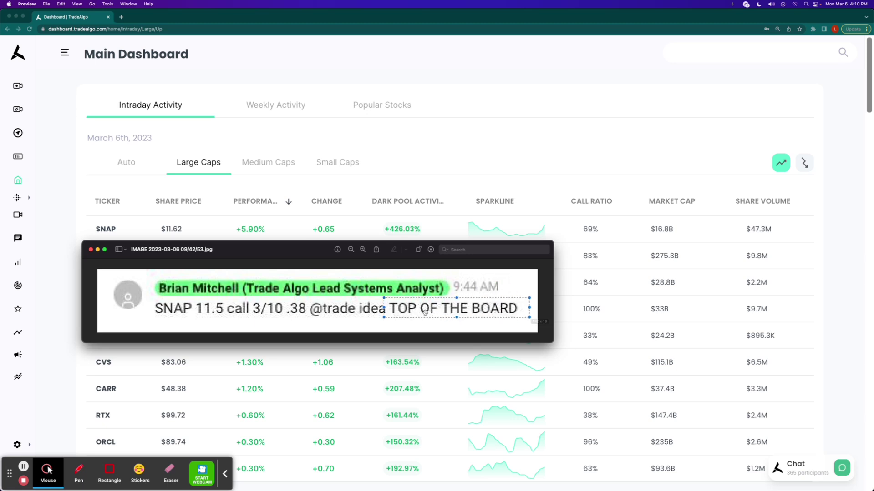
left_click(251, 324)
mouse_move(251, 257)
left_mouse_down()
mouse_move(239, 174)
mouse_move(241, 70)
left_mouse_up()
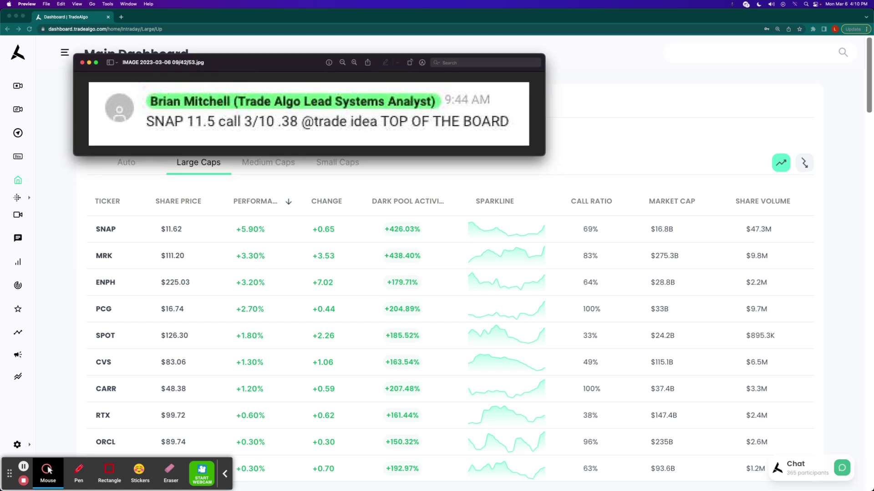
Step: Show the members' 85% gain and SNAP exit-at-.74 messages, then close all three screenshots
left_click(48, 470)
left_click_drag(0, 246, 278, 244)
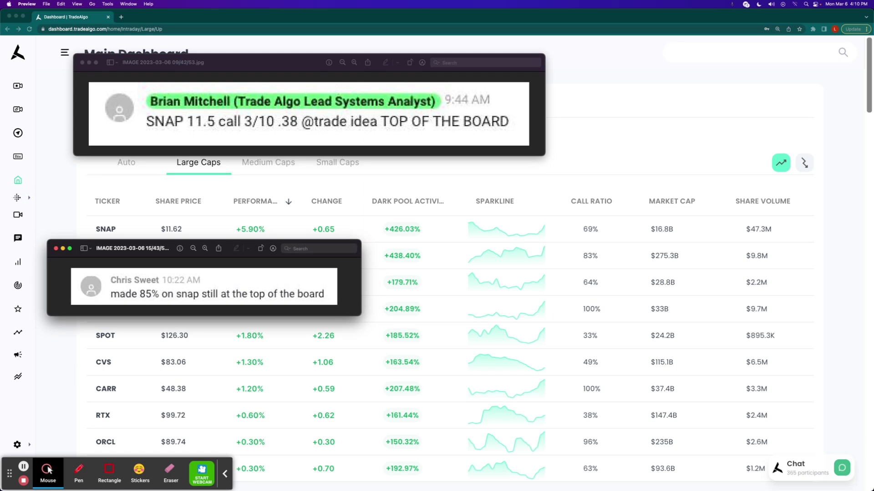
left_click(47, 470)
left_click_drag(1, 371, 516, 276)
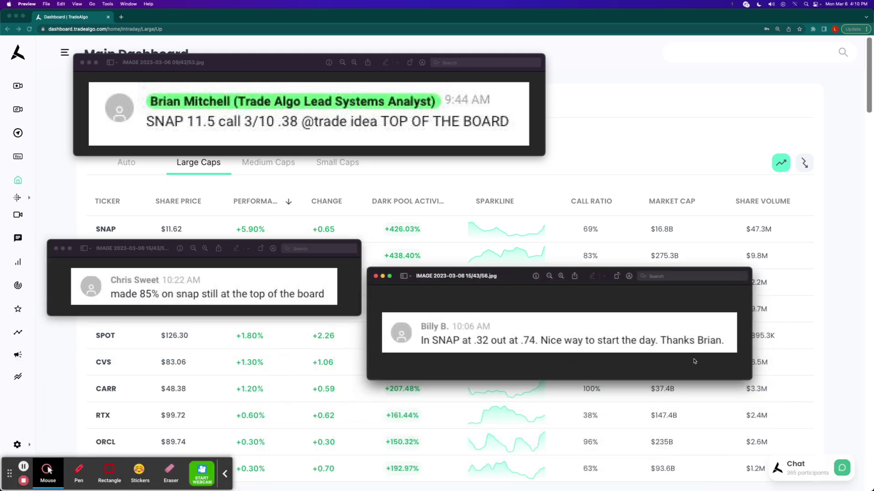
left_click_drag(741, 374, 802, 383)
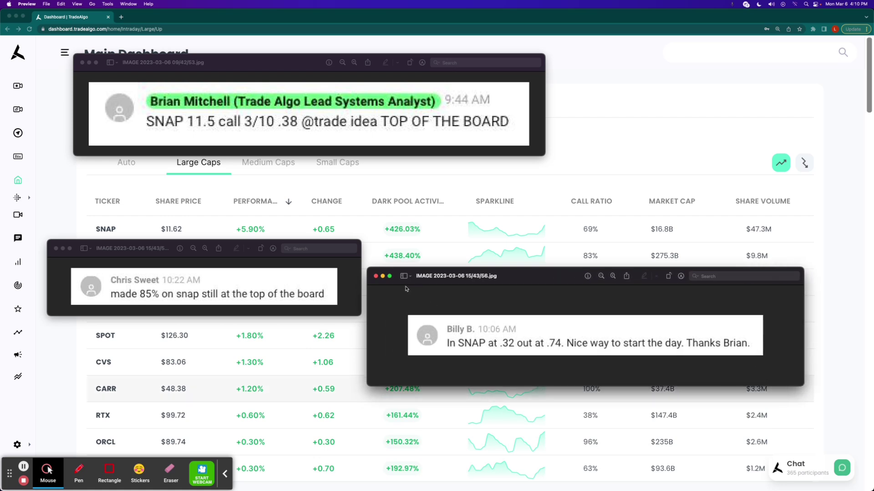
left_click(377, 276)
left_click(56, 249)
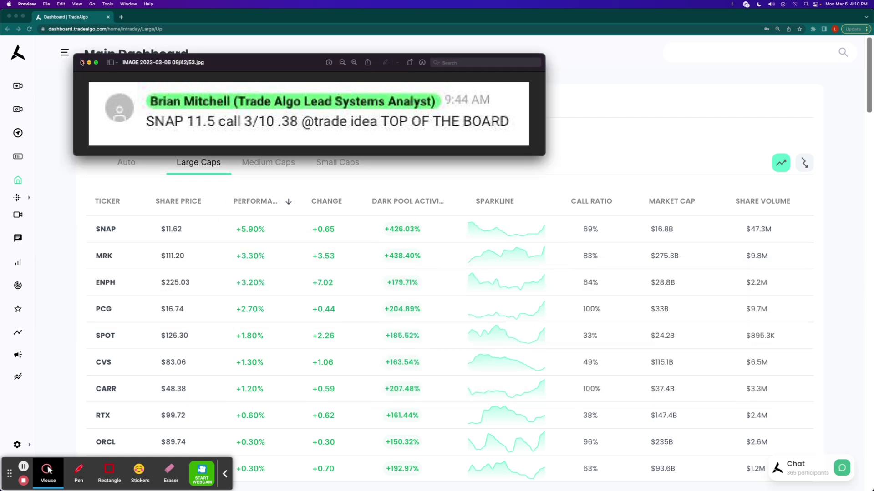
left_click(82, 62)
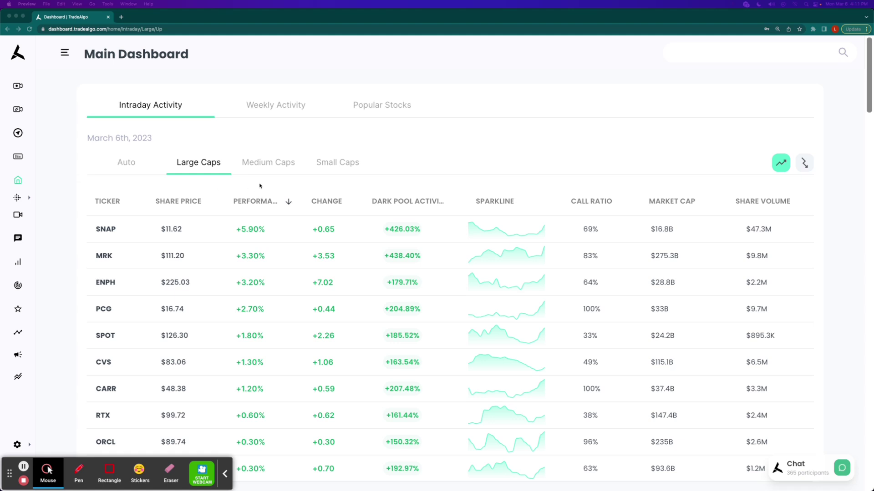
Step: Show small caps, box AZUL's row and +5025.85% dark pool figure, then open AZUL's page
double_click(326, 162)
left_click(109, 471)
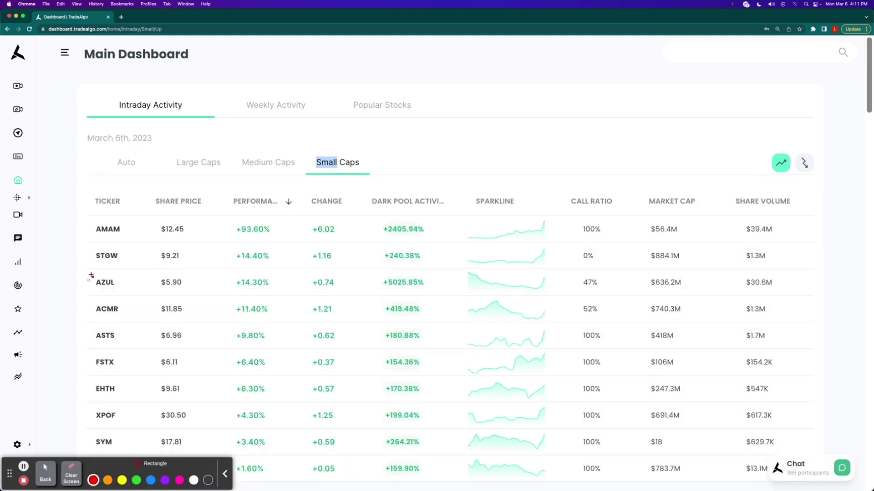
left_click_drag(77, 255, 816, 307)
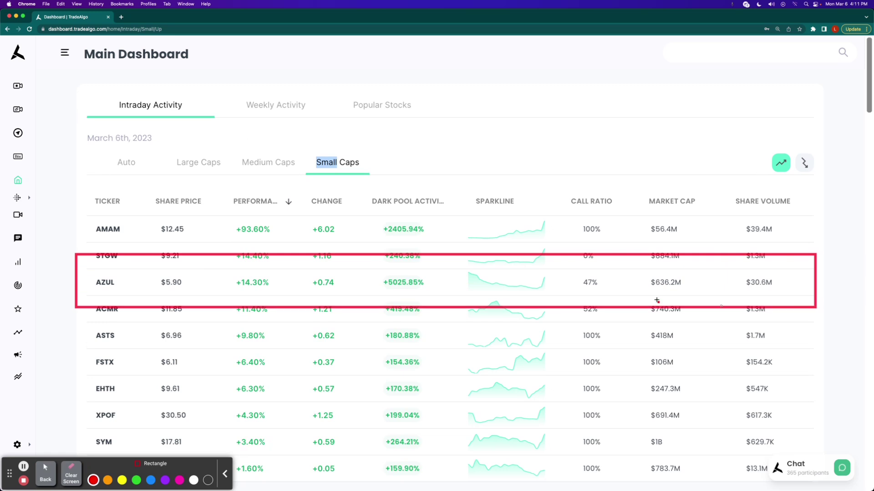
left_click_drag(367, 274, 437, 292)
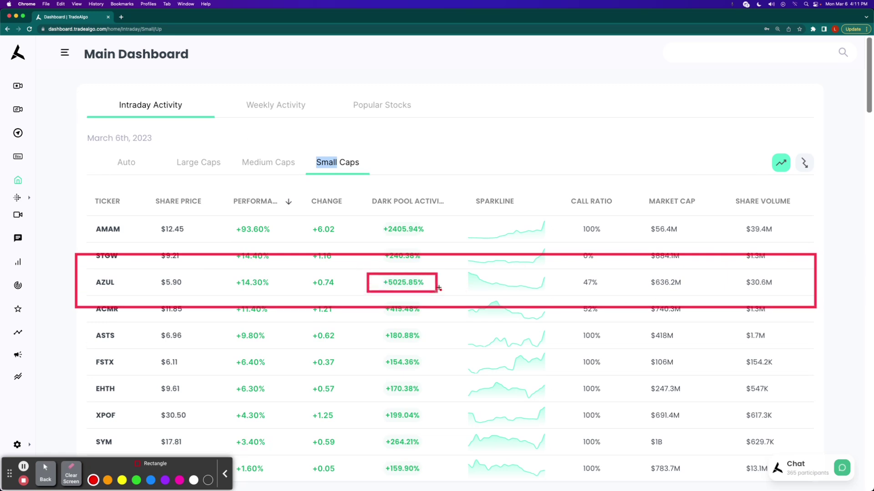
left_click(71, 476)
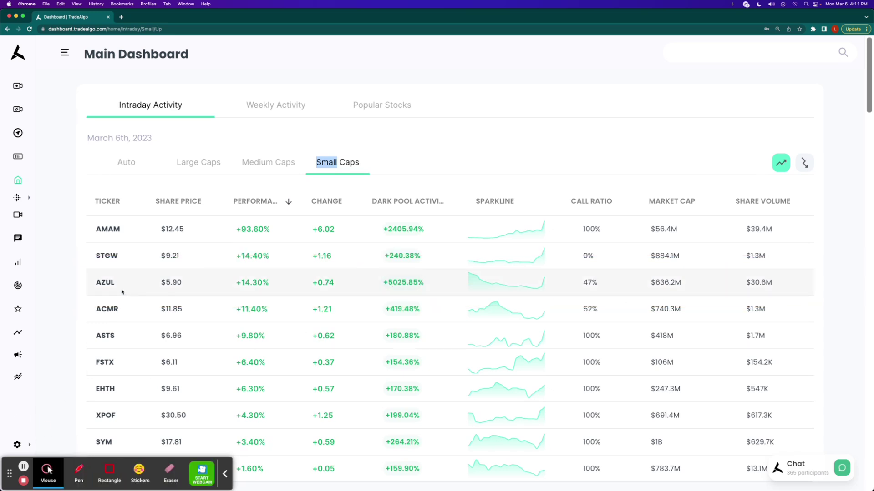
left_click(107, 281)
scroll(827, 312, "down", 5)
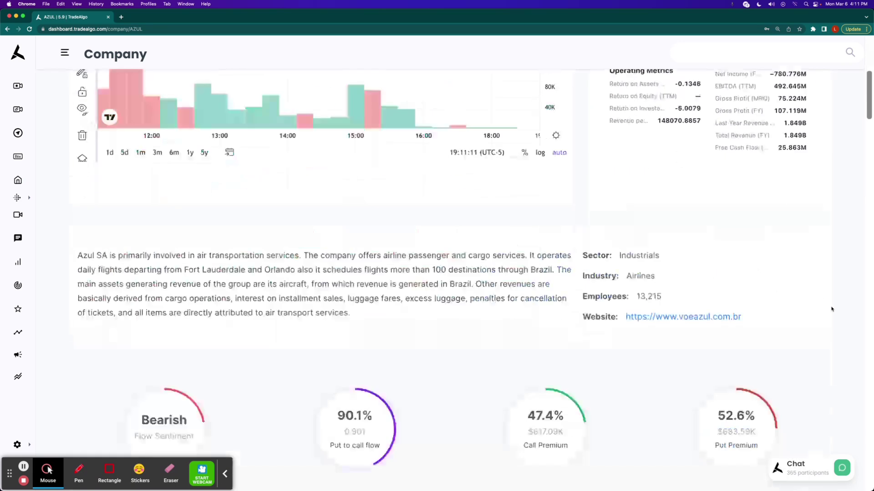
scroll(832, 309, "down", 4)
scroll(832, 308, "down", 3)
scroll(860, 311, "down", 4)
scroll(860, 311, "down", 2)
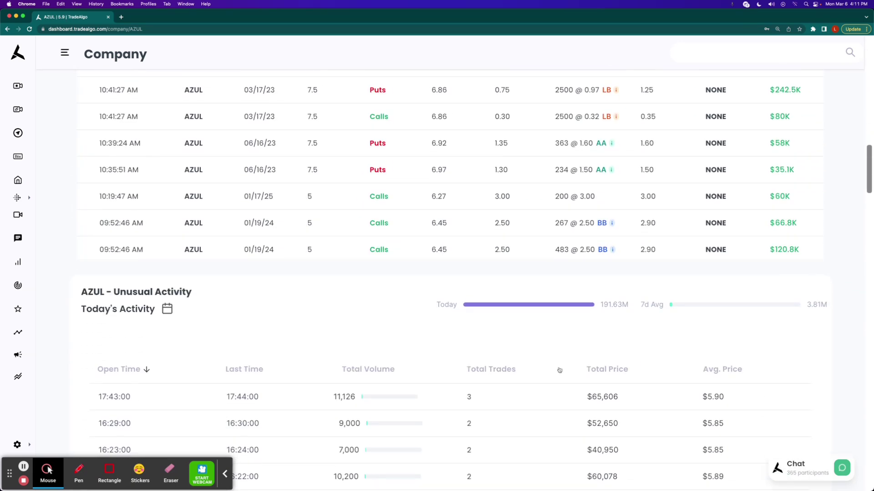
Step: Box AZUL's 191.63M volume against its 3.81M seven-day average, then clear the markup
left_click(109, 470)
left_click_drag(419, 282, 846, 328)
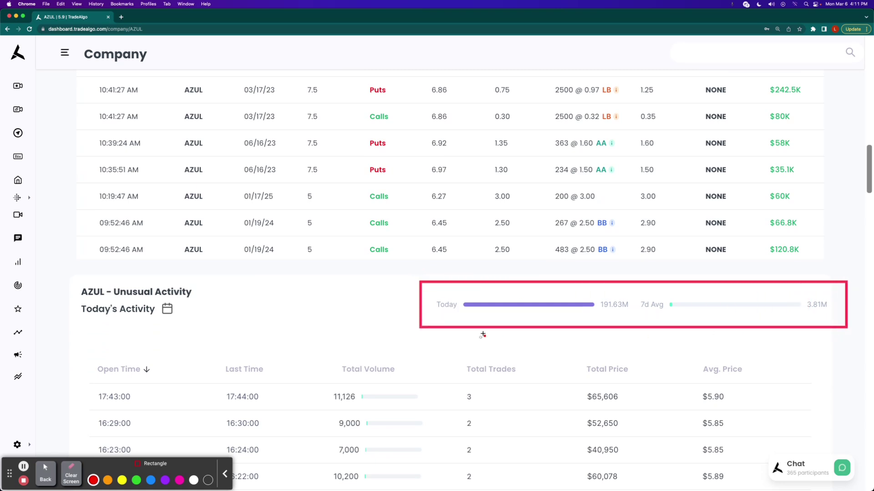
left_click(71, 476)
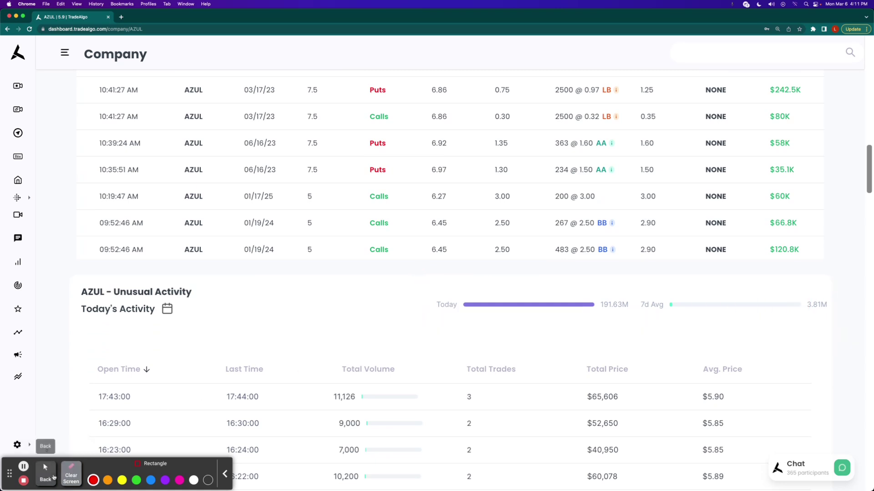
Step: Find AZUL in the alerts feed and box its row, 316.39x multiple and Mar 6th 8:06 AM time
left_click(26, 356)
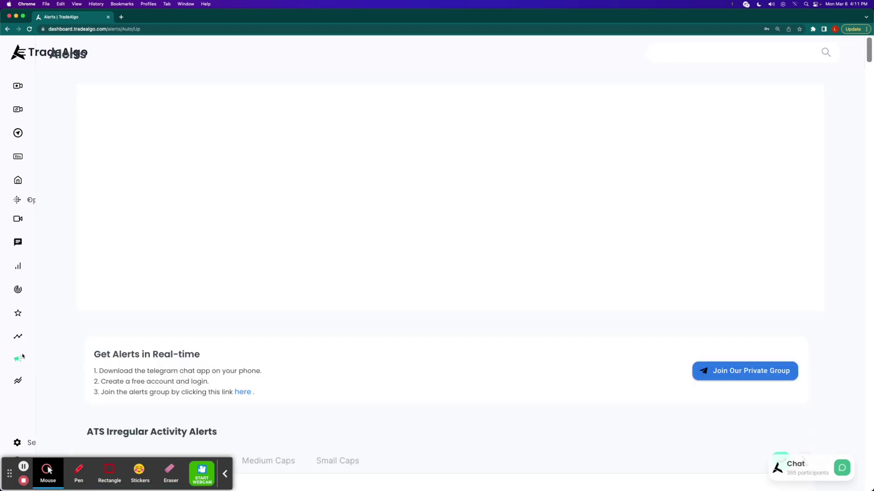
key("super+f")
type("azul")
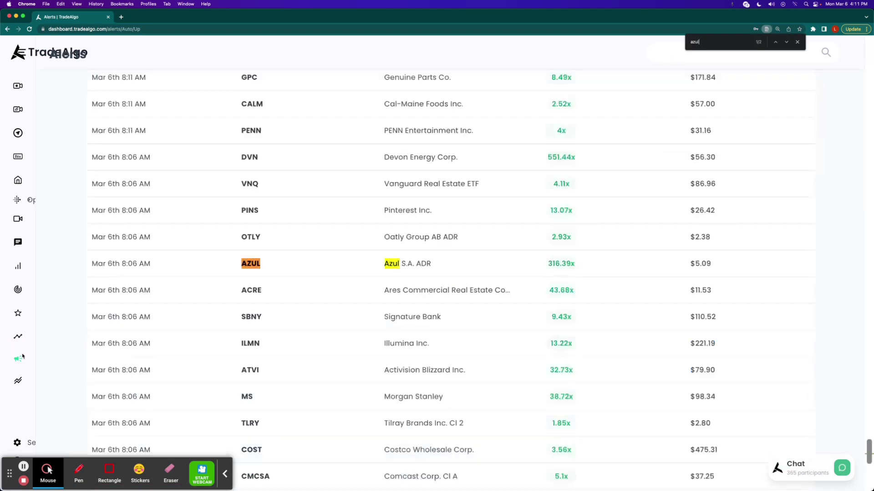
left_click(110, 471)
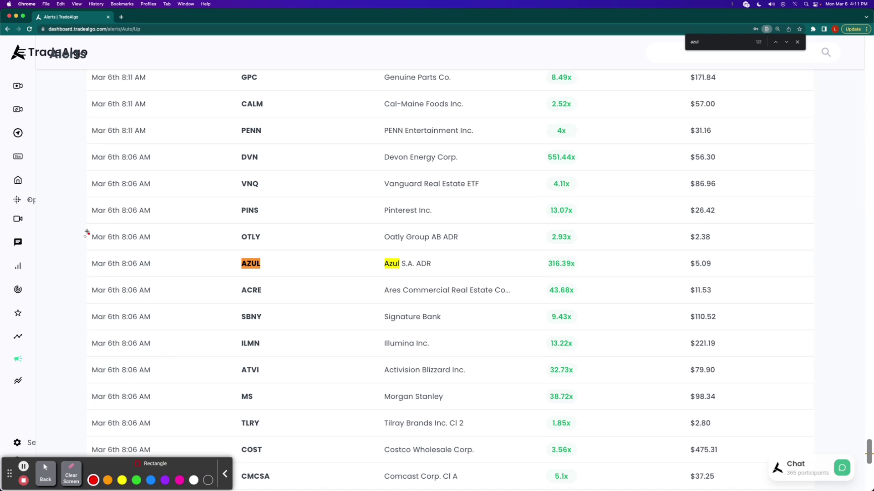
left_click_drag(77, 237, 782, 293)
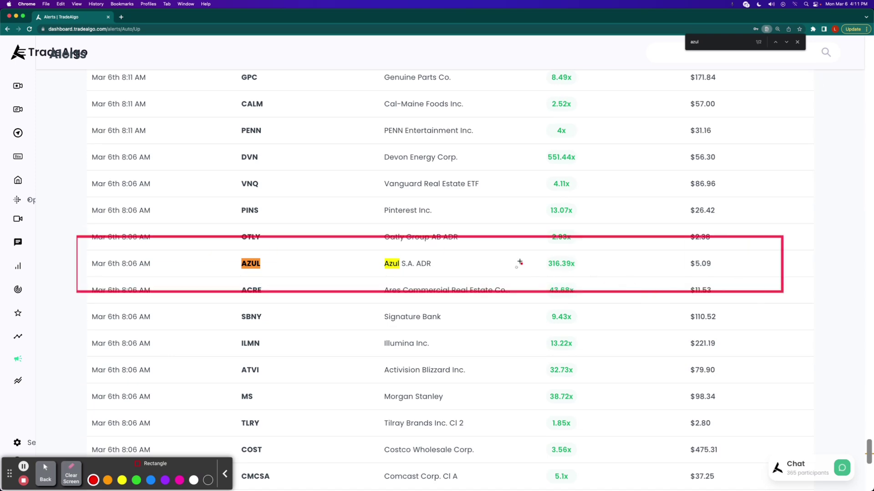
left_click_drag(531, 250, 597, 278)
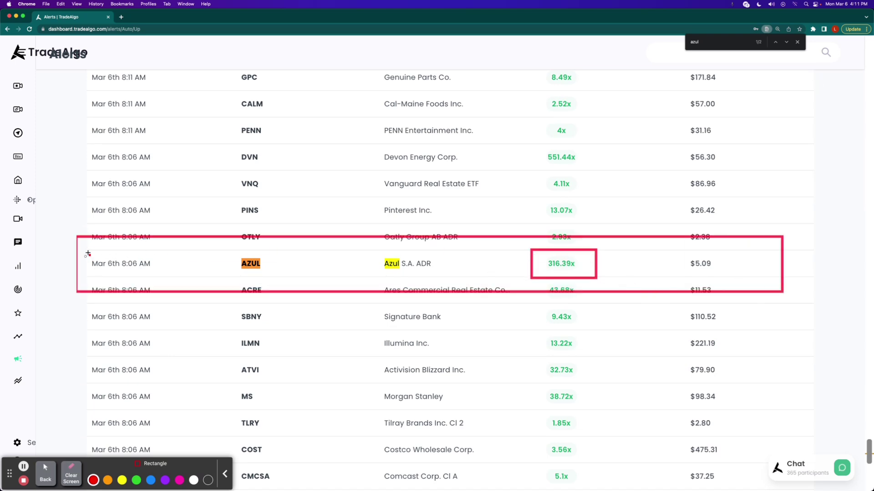
left_click_drag(85, 257, 158, 276)
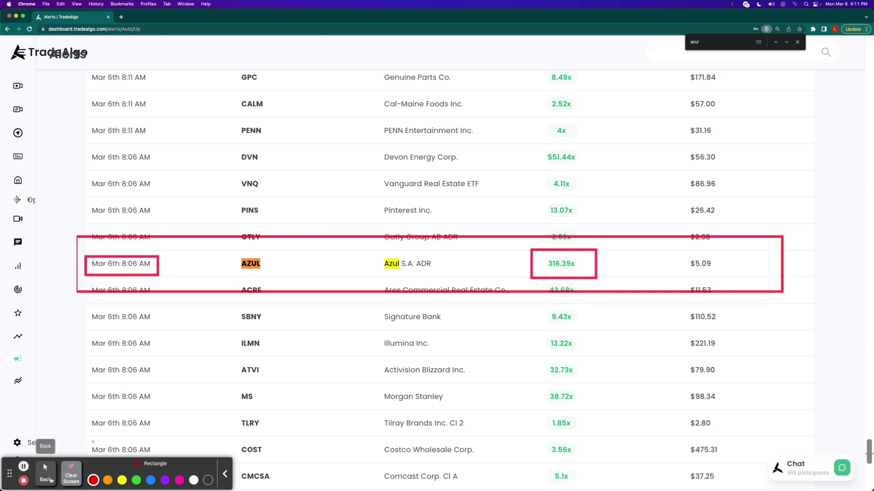
left_click(51, 480)
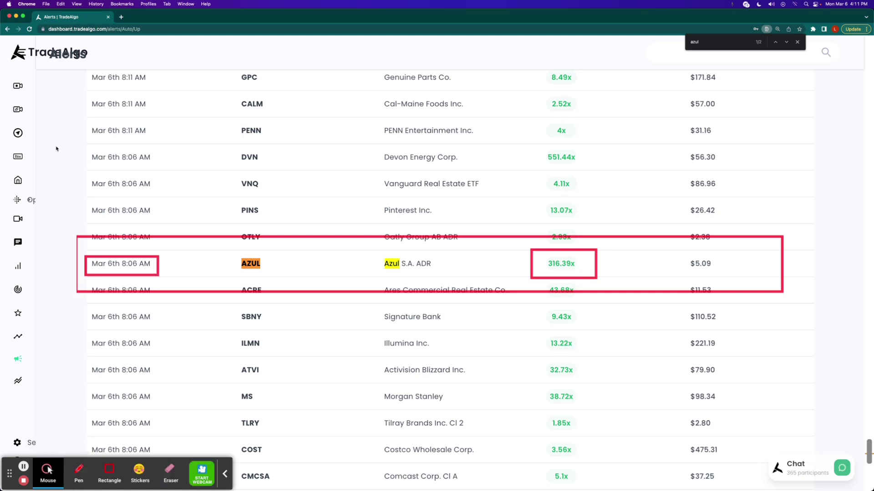
right_click(104, 476)
left_click(109, 471)
left_click(72, 475)
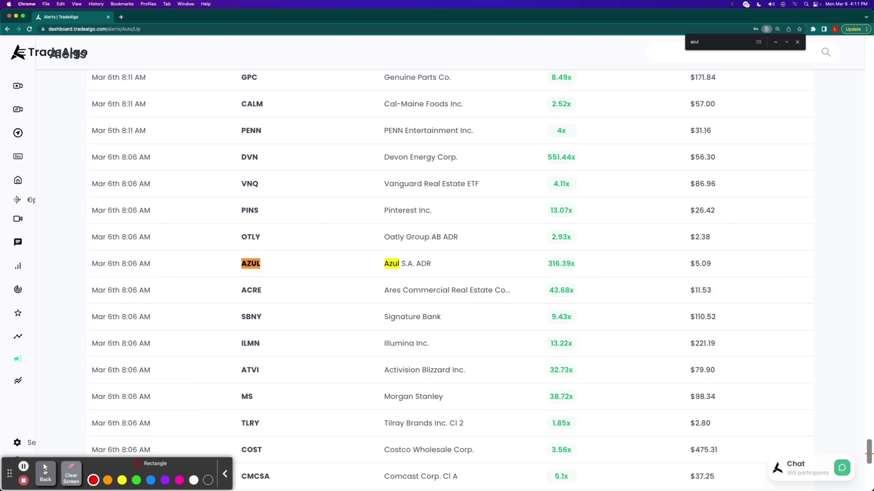
Step: Load the AZUL option chain and chart the AZUL230317C5 $5 call expiring March 17, 2023
mouse_move(18, 199)
left_click(78, 190)
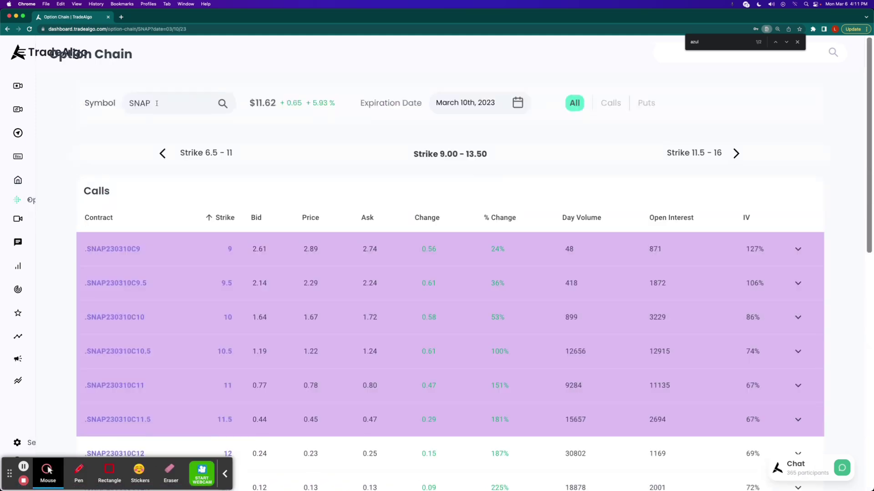
left_click(156, 103)
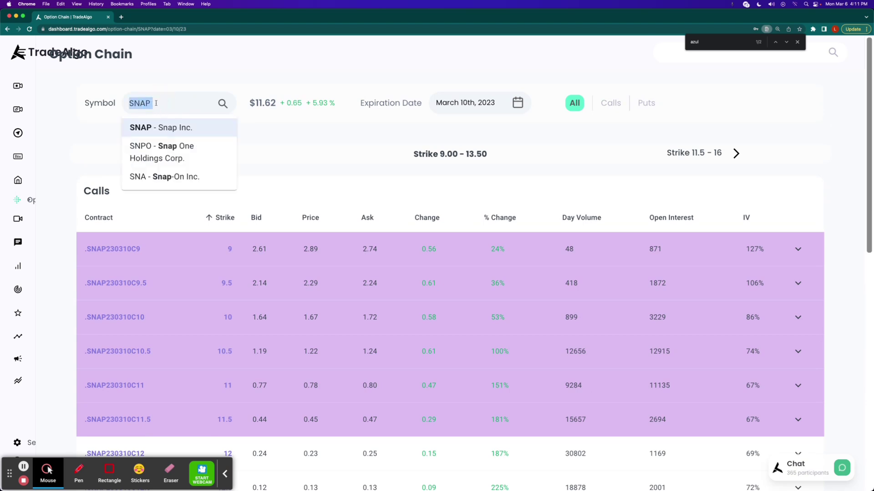
type("azul")
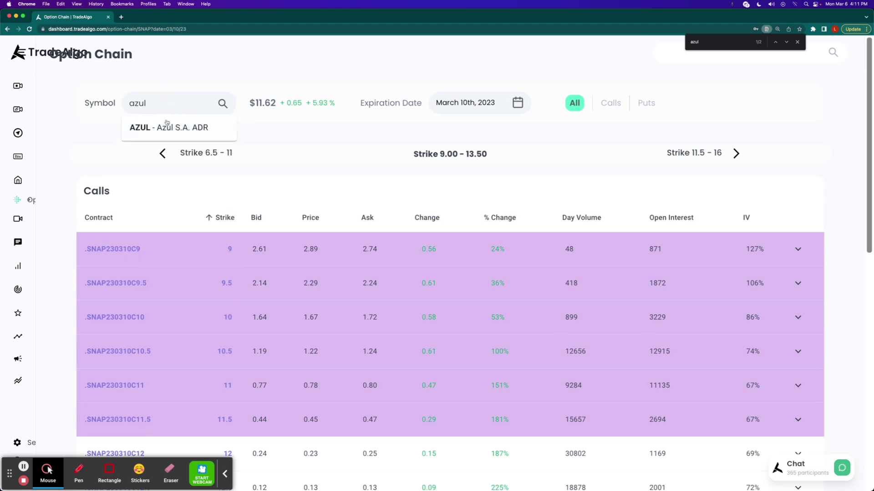
left_click(171, 127)
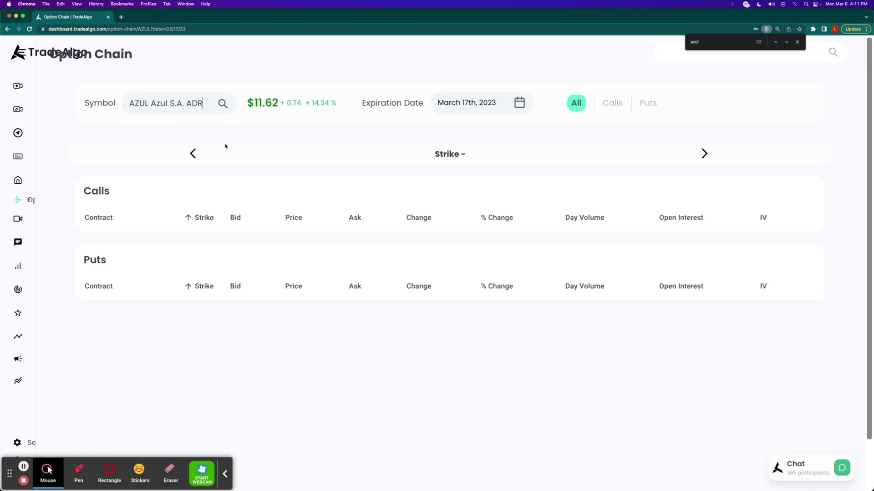
left_click(208, 282)
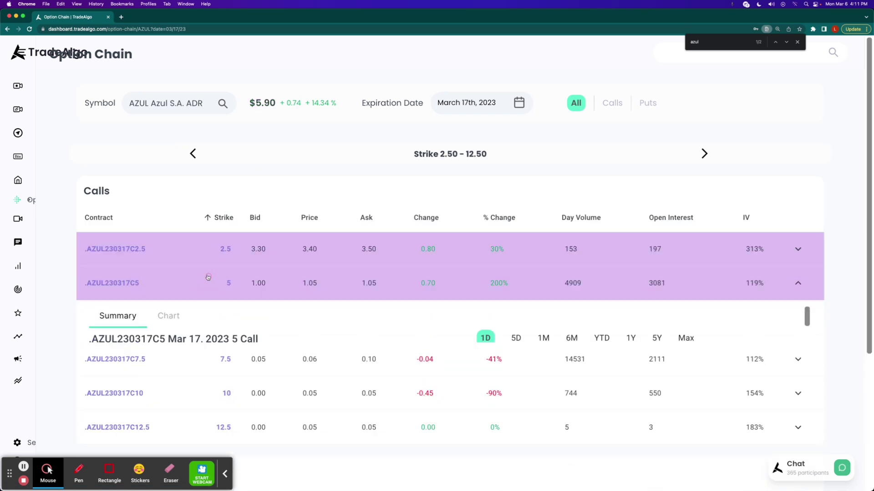
scroll(205, 260, "down", 2)
left_click(169, 249)
scroll(198, 198, "down", 3)
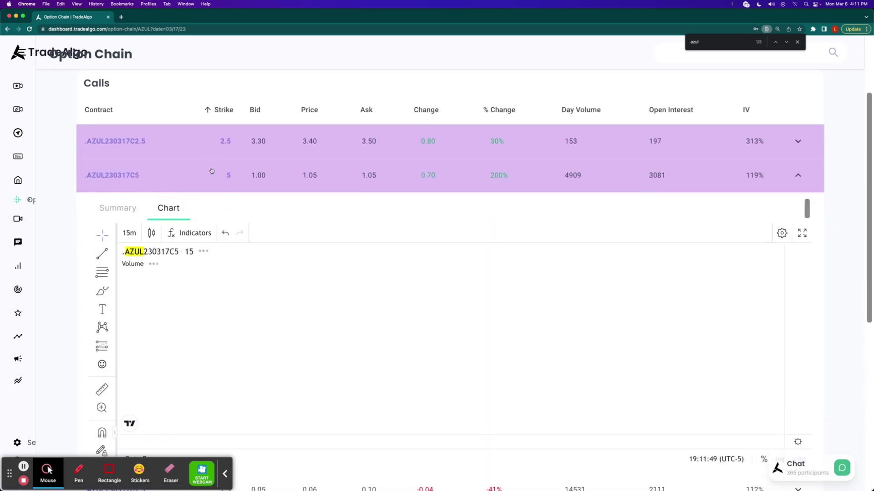
scroll(215, 157, "down", 2)
scroll(219, 141, "up", 1)
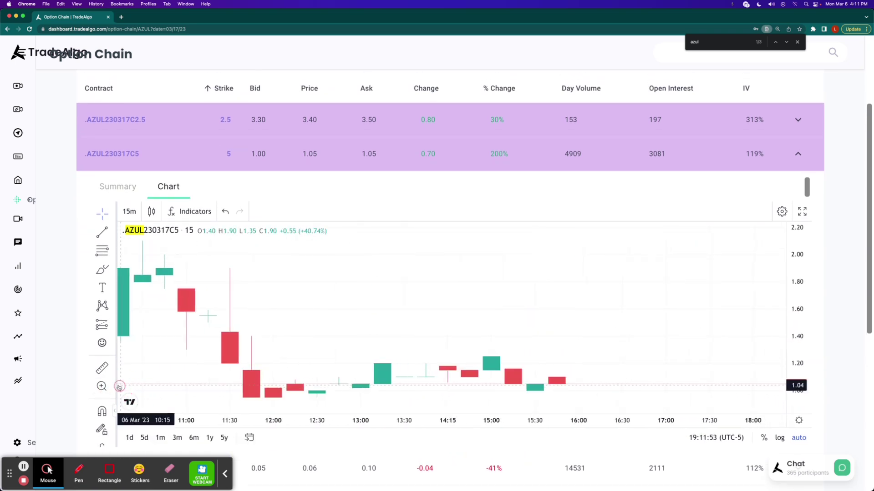
Step: Zoom into the Mar 6 session and measure the call's 490.97% rise from 0.35 to 2.06
left_click_drag(616, 411, 316, 419)
left_click(102, 368)
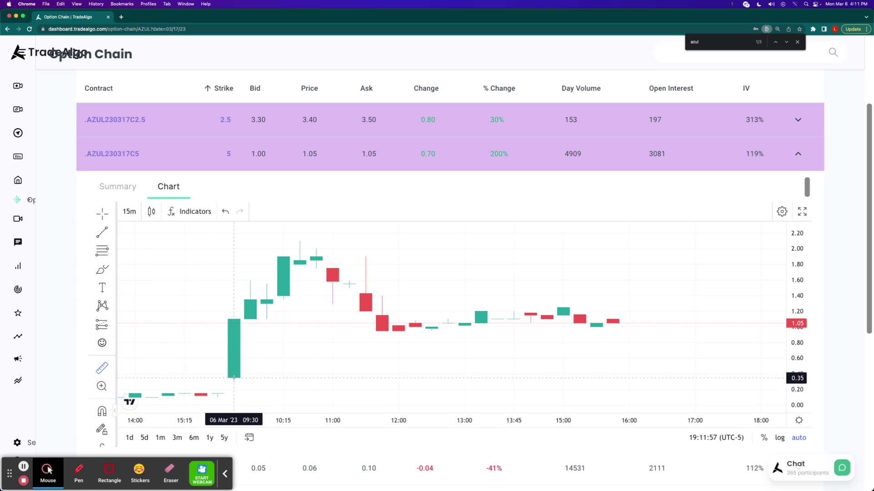
left_click_drag(233, 377, 299, 243)
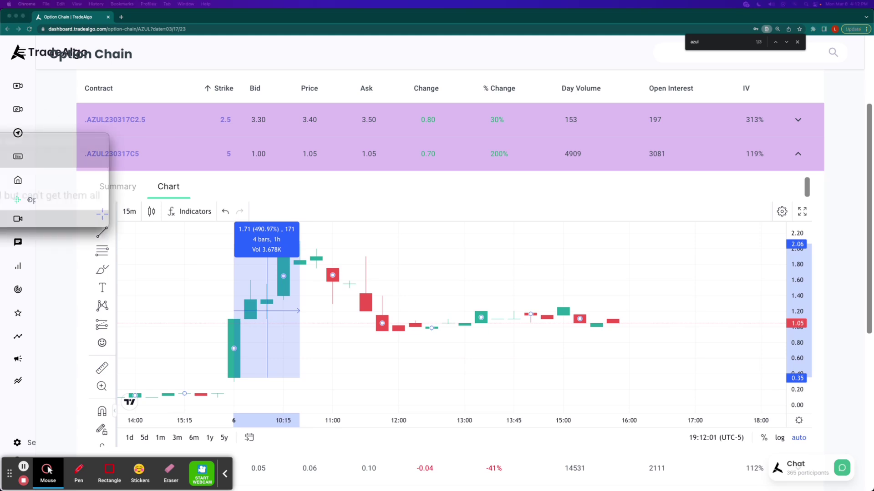
Step: Highlight the member's message reporting a 93.39% AZUL $5 call return, then close the screenshot
left_click_drag(254, 91, 260, 92)
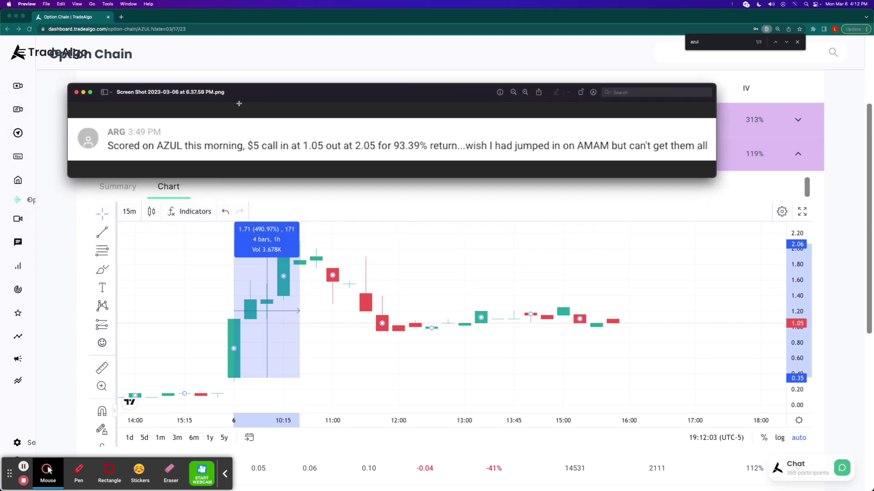
left_click_drag(101, 122, 294, 155)
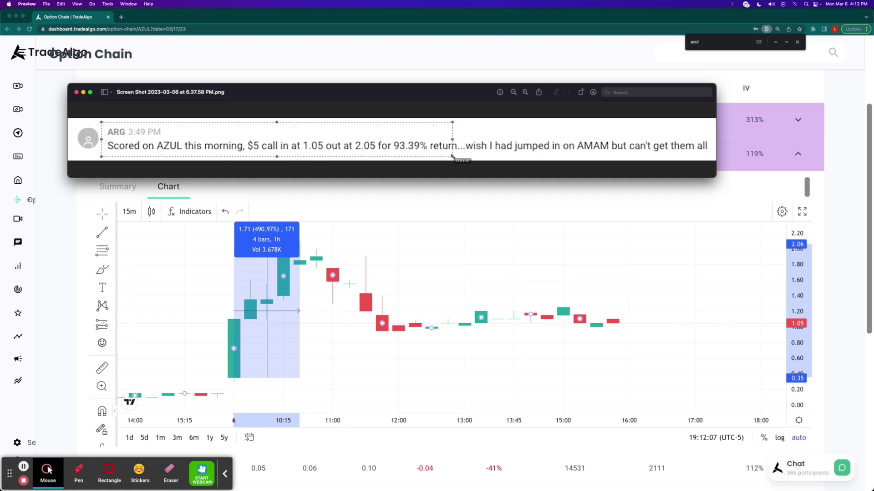
left_click_drag(294, 156, 460, 155)
left_click(77, 92)
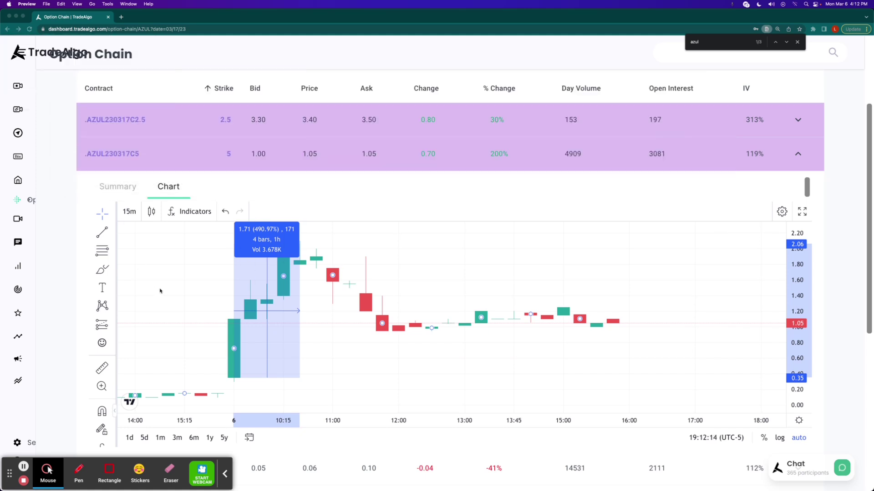
Step: Measure the AZUL $5 call's 93.37% two-bar surge with the ruler, then clear it
left_click(189, 335)
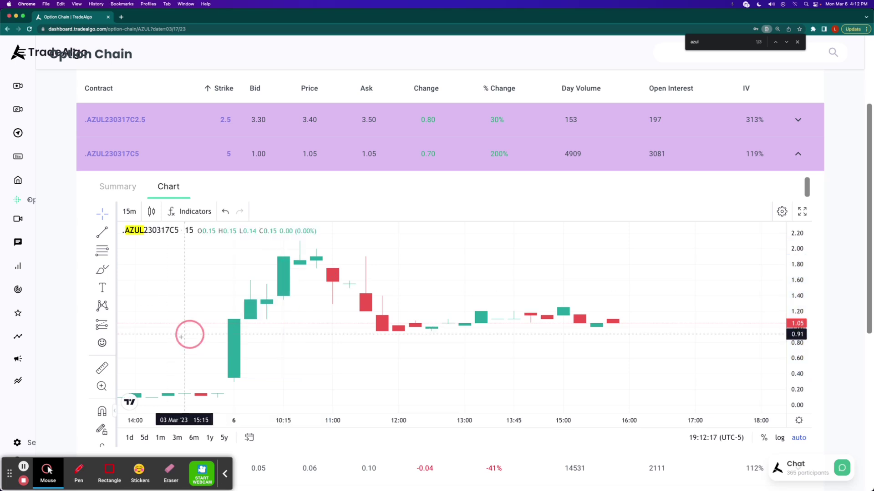
left_click(102, 369)
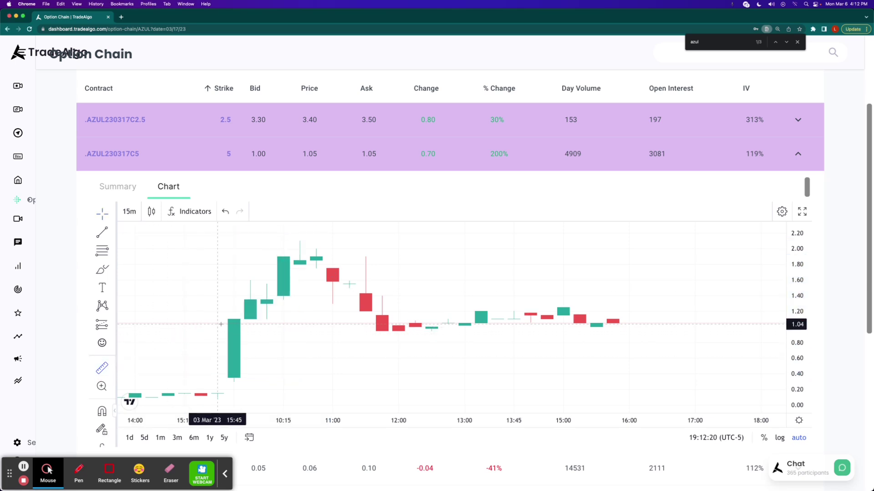
left_click(267, 317)
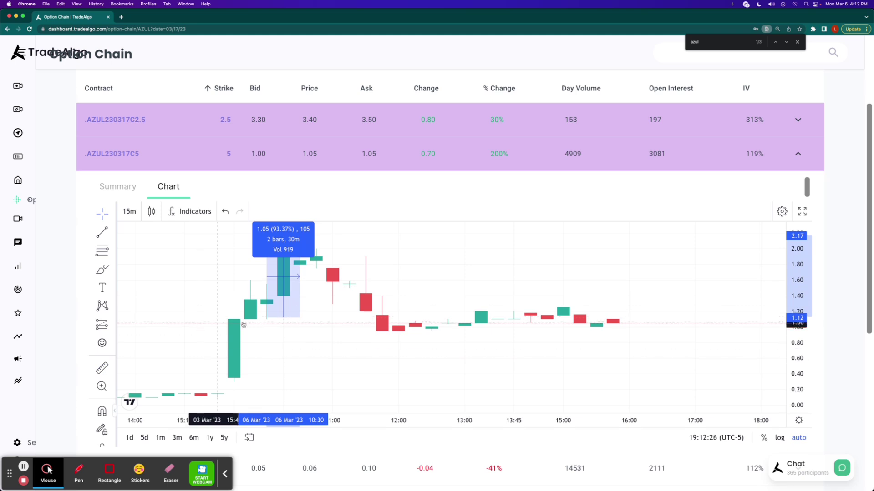
left_click(184, 297)
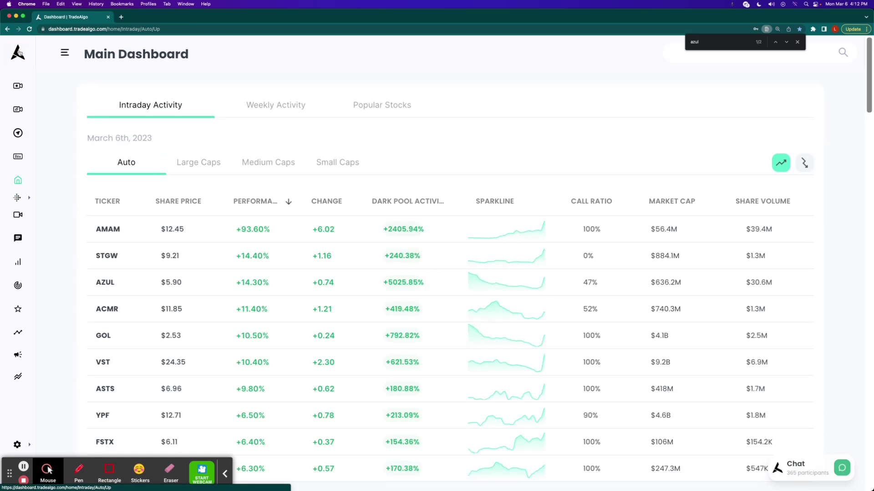
Step: Switch the activity board to the day's large-cap losers
left_click(804, 163)
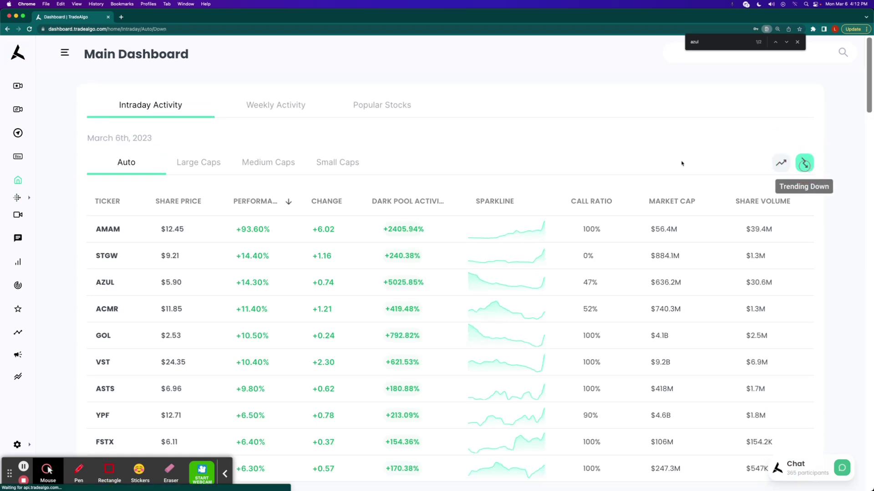
left_click(191, 162)
left_click(110, 467)
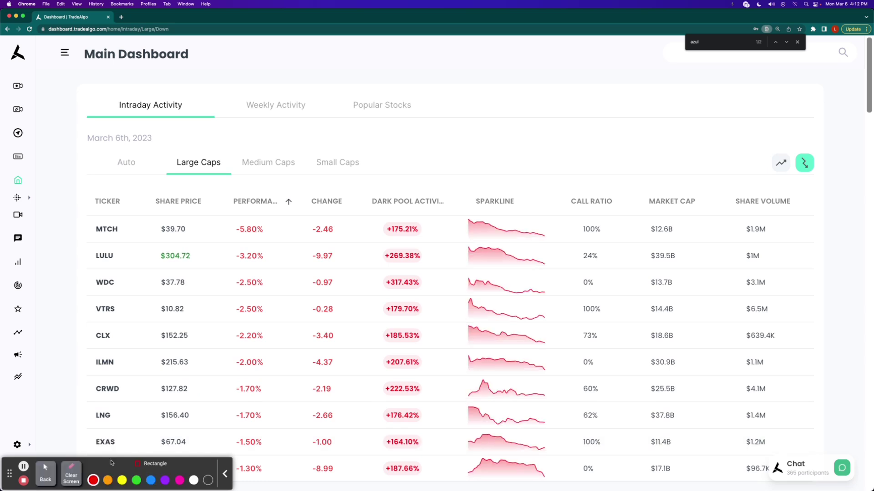
Step: Outline the LULU row and its +269.38% dark pool figure, then clear the marks
left_click_drag(78, 224, 819, 276)
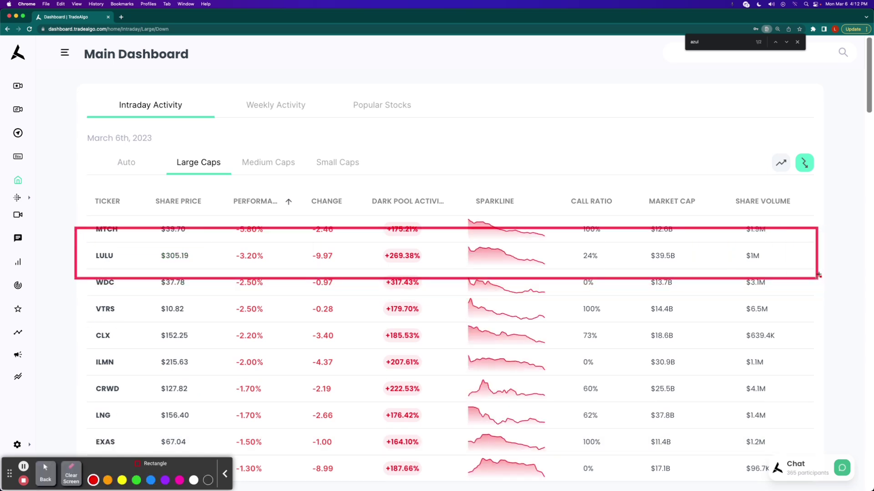
left_click_drag(387, 248, 439, 268)
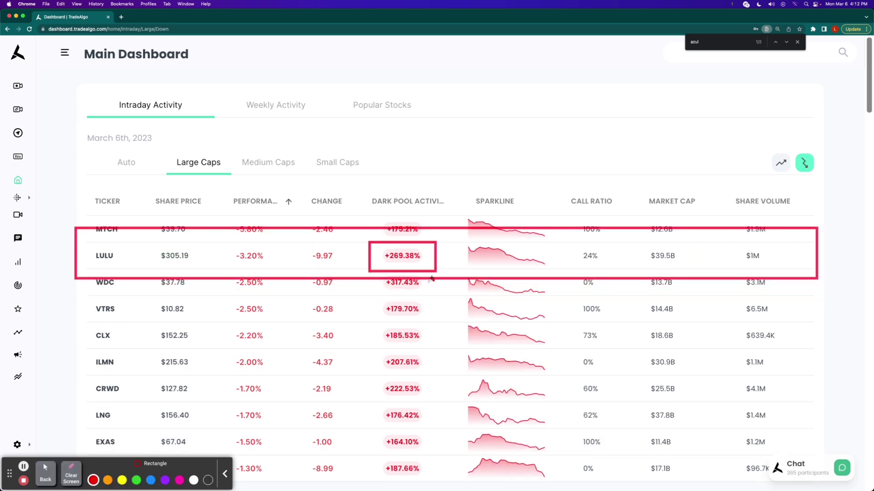
left_click(71, 476)
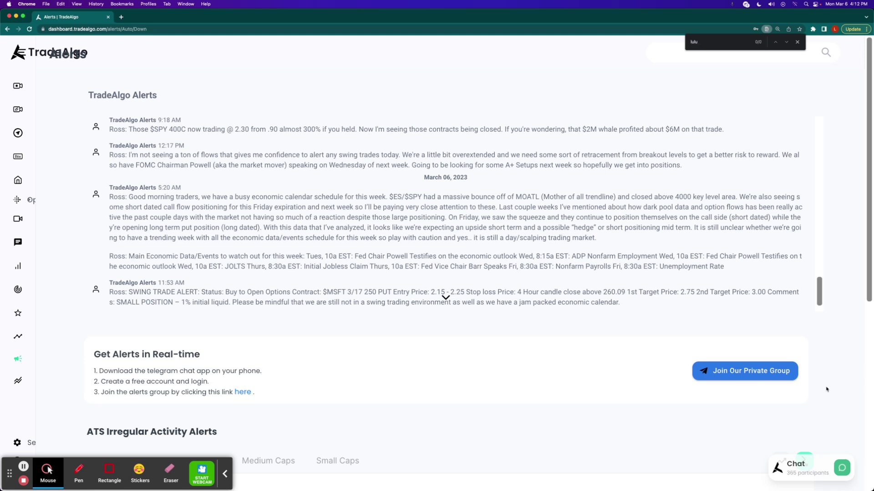
scroll(855, 389, "down", 2)
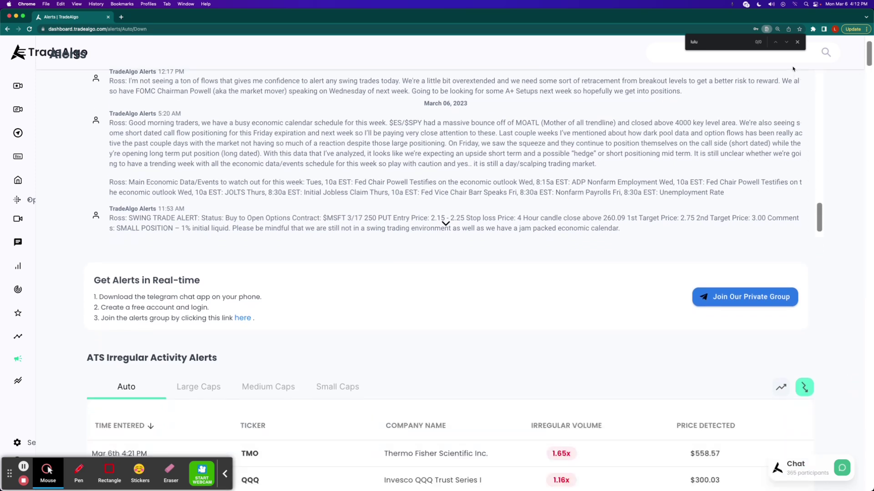
Step: Find and briefly outline LULU's Mar 6th 9:36 AM 2.07x alert at $314.82
left_click(110, 470)
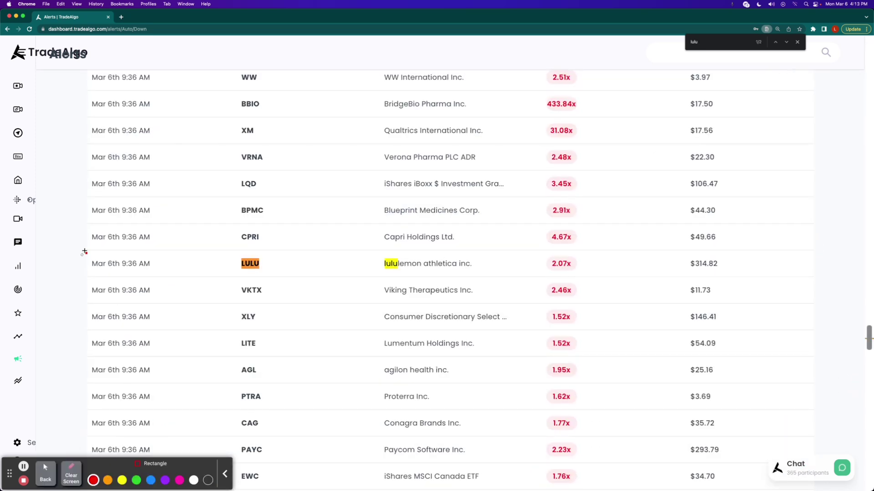
left_click_drag(78, 236, 780, 287)
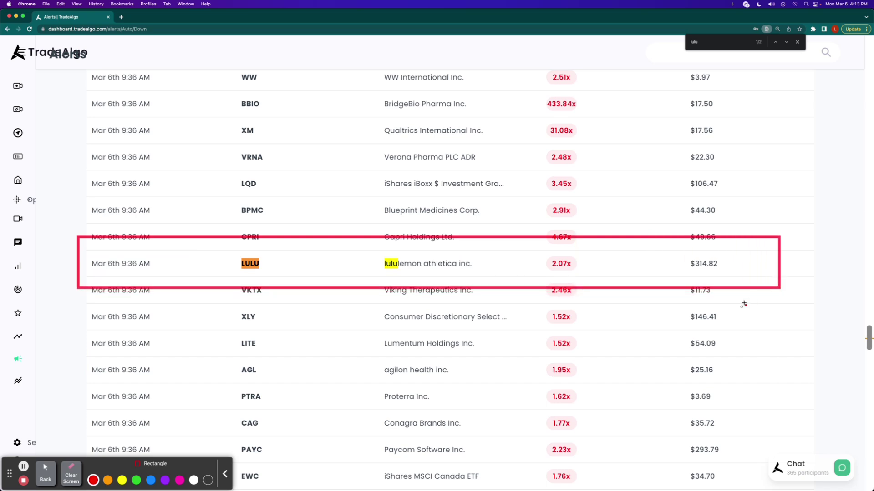
left_click(70, 469)
Step: Load the LULU option chain filtered to put contracts
left_click(72, 189)
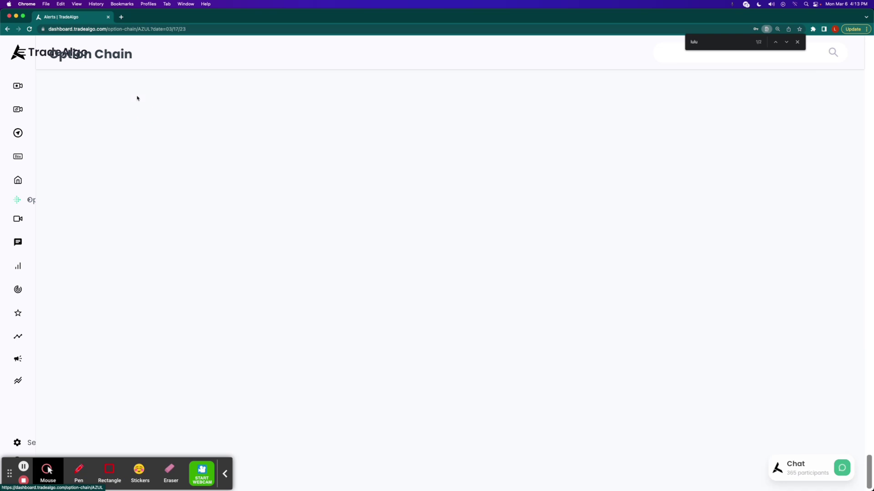
left_click(156, 106)
type("lulu")
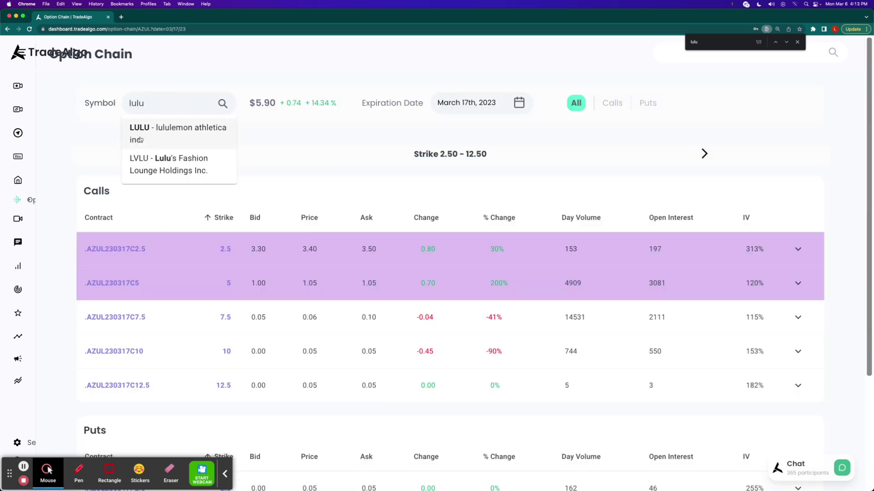
left_click(150, 131)
left_click(639, 103)
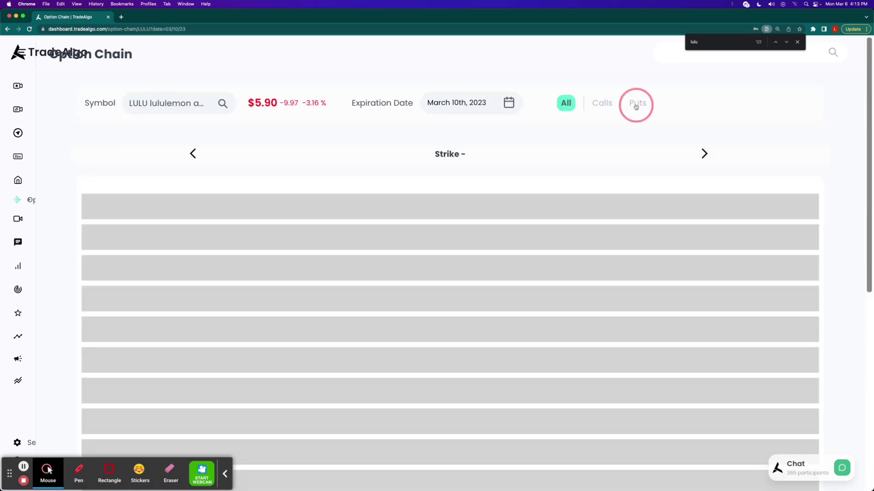
scroll(429, 264, "down", 2)
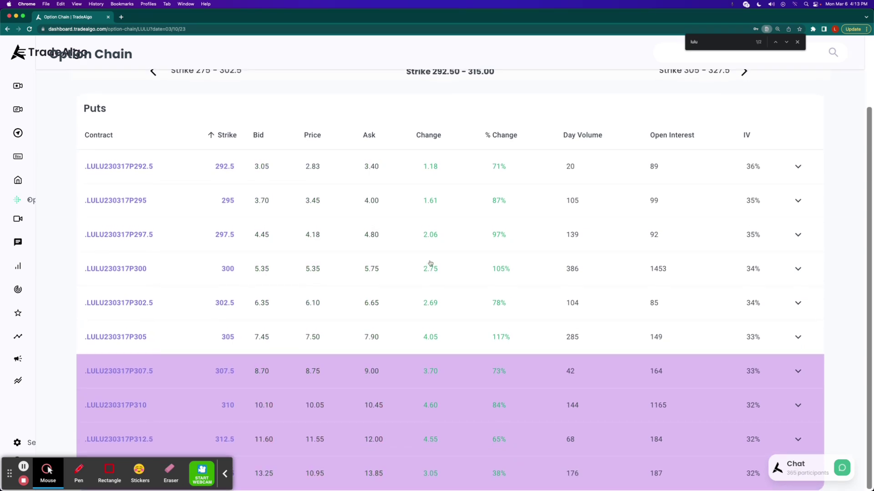
scroll(265, 191, "down", 2)
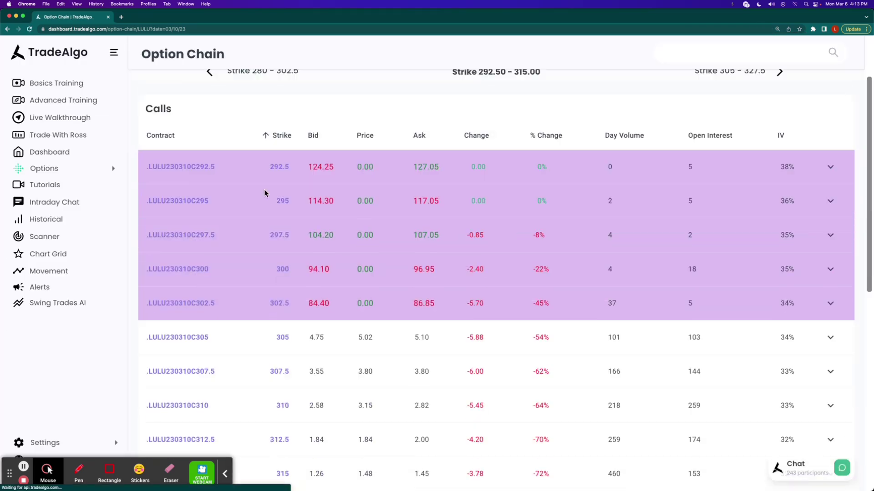
scroll(281, 210, "down", 5)
scroll(282, 210, "down", 5)
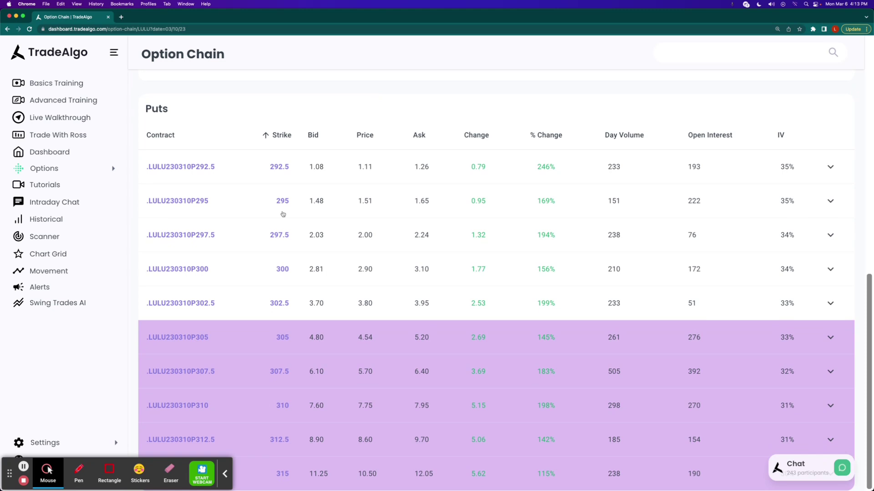
Step: Chart the March 10th $302.5 put on 3-minute bars and measure its 218.83% rise
left_click(248, 313)
left_click(230, 335)
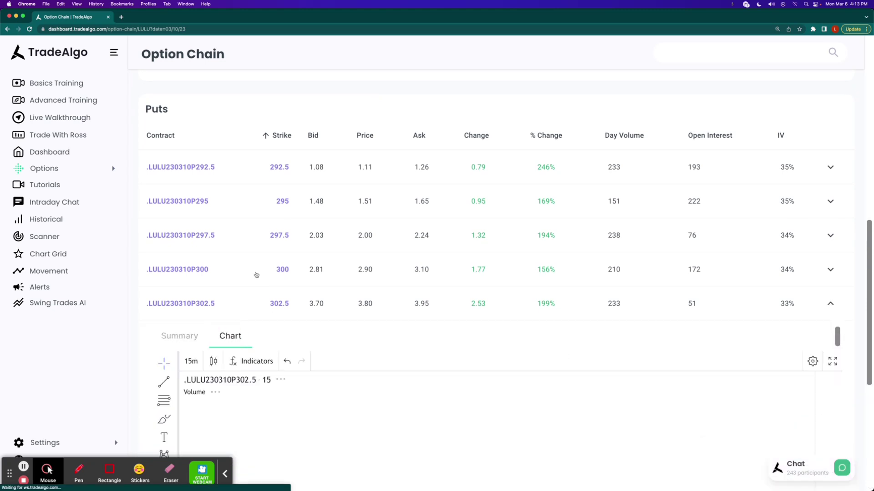
scroll(254, 274, "down", 3)
scroll(272, 208, "down", 2)
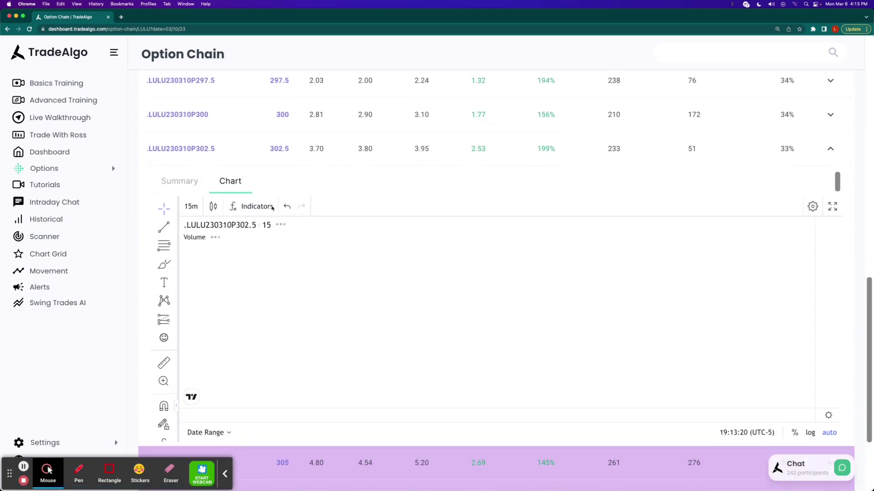
left_click(192, 207)
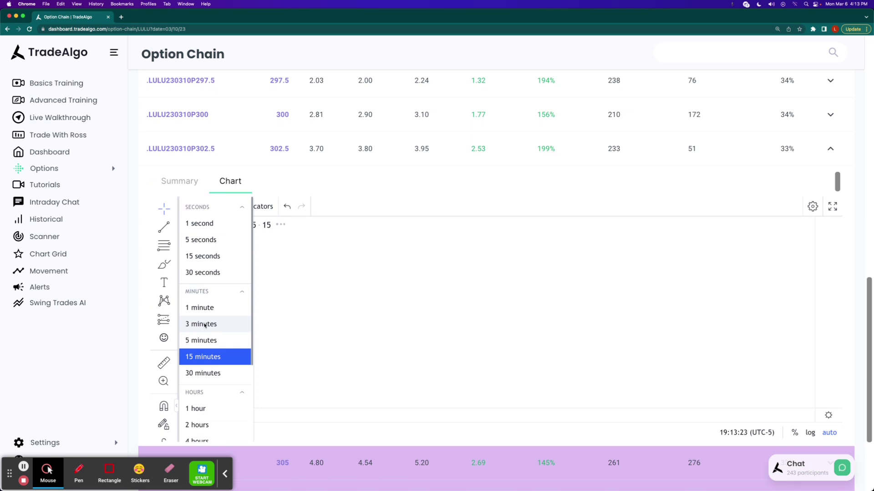
left_click(203, 325)
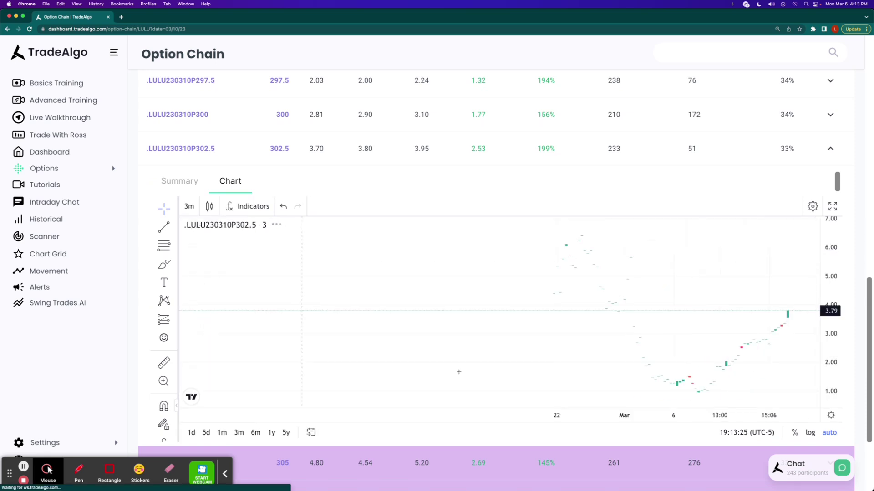
left_click_drag(556, 415, 225, 410)
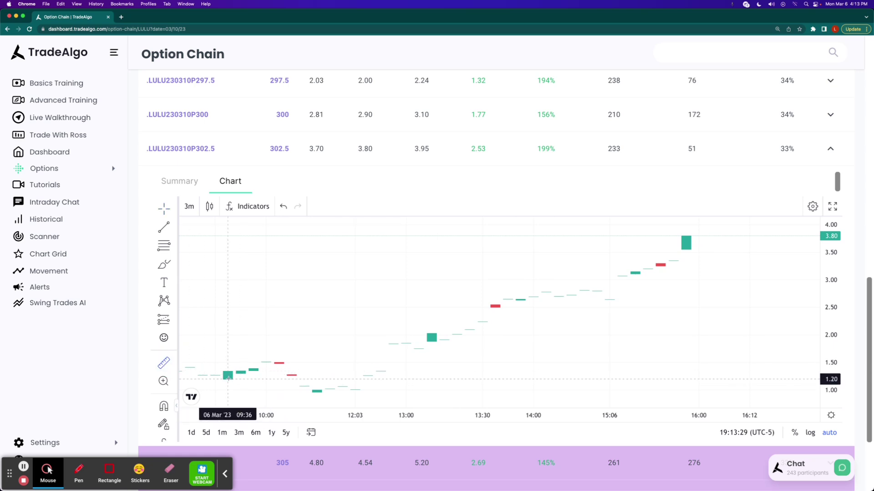
left_click_drag(227, 379, 686, 236)
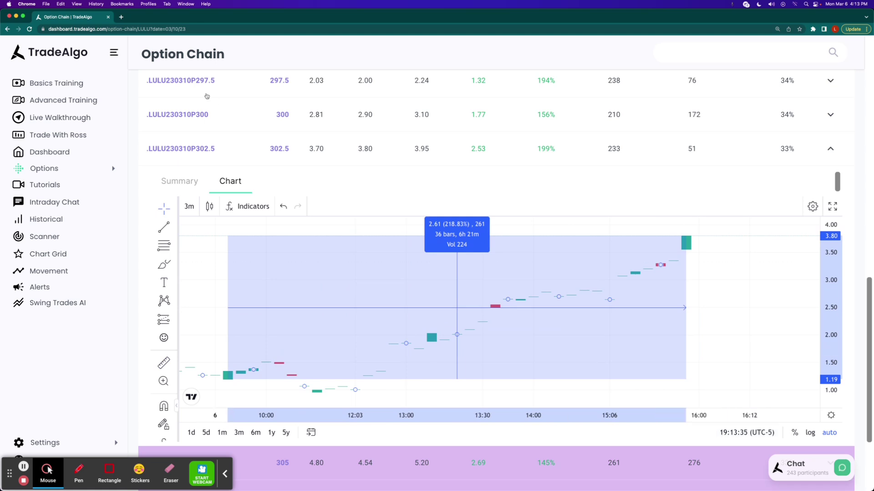
left_click(53, 53)
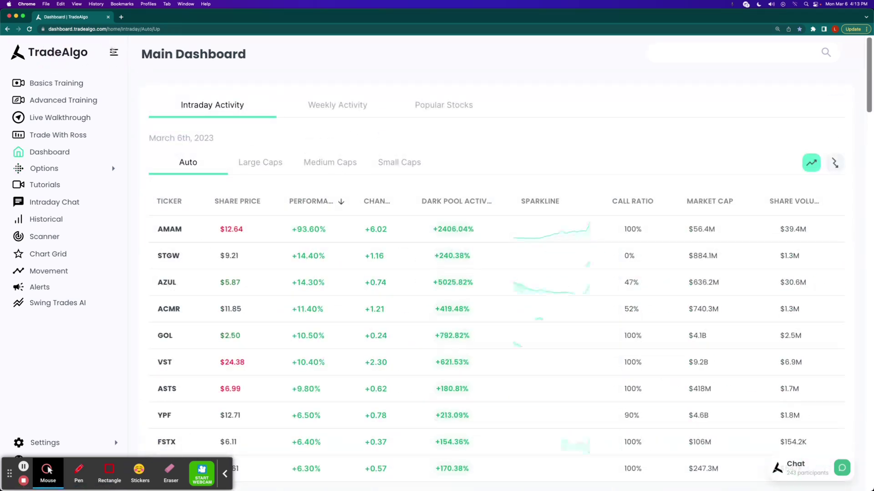